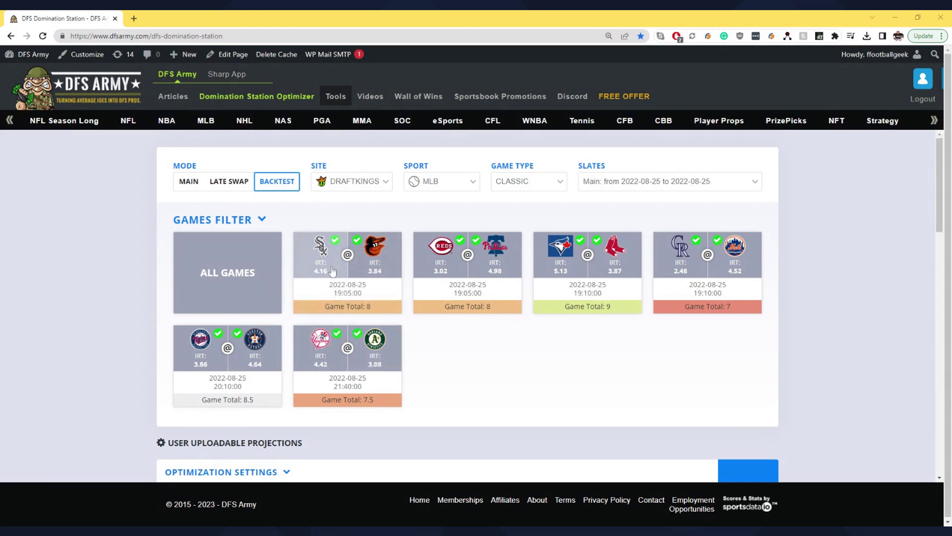
- Exclude the White Sox at Orioles game from the slate's games filter and include it again
left_click(347, 304)
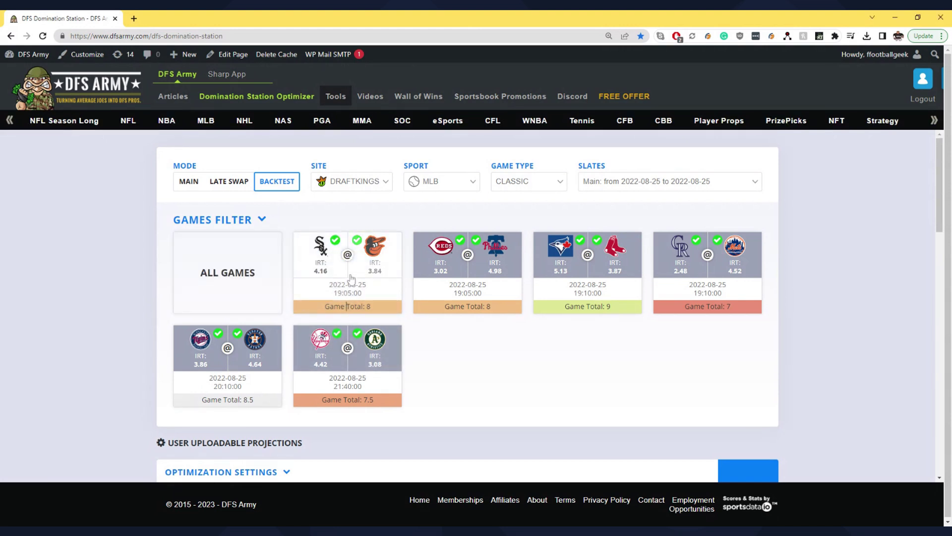
left_click(347, 308)
left_click(347, 310)
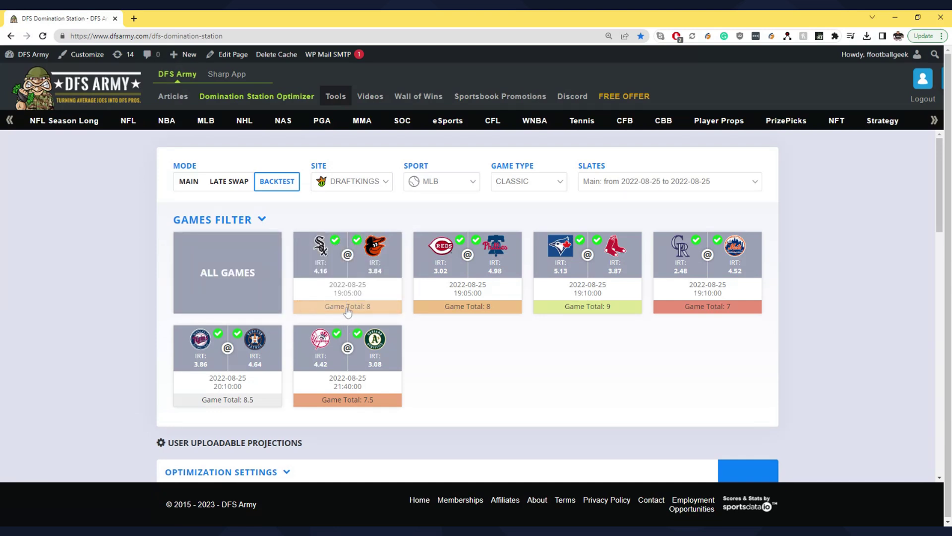
left_click(347, 308)
- Exclude the White Sox and the Orioles individually in the games filter, restoring each team after its exclusion
left_click(324, 260)
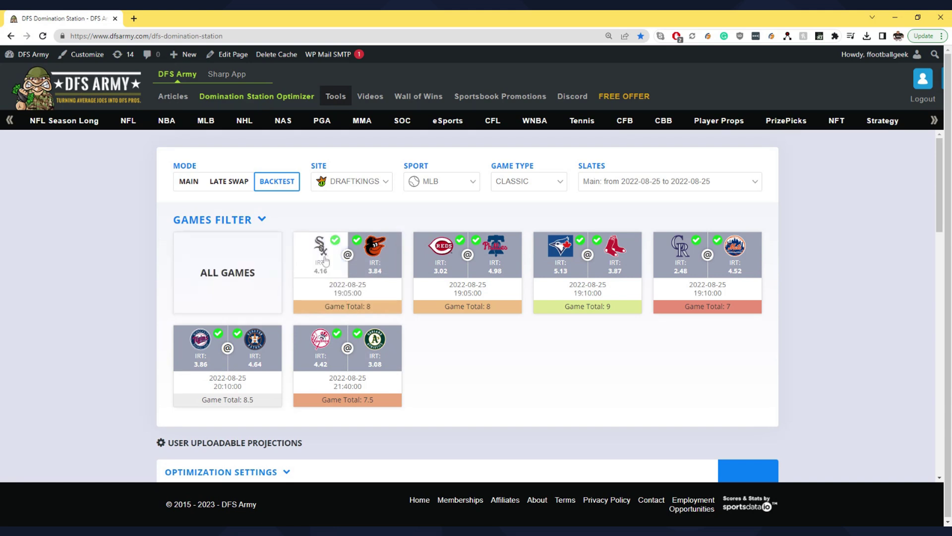
left_click(325, 261)
left_click(374, 257)
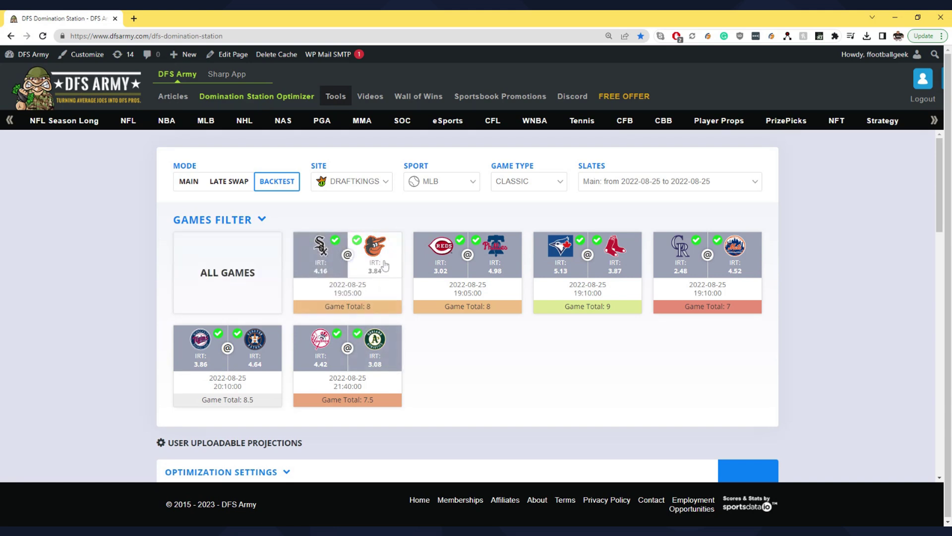
left_click(377, 260)
left_click(491, 304)
- Try out the FP Range and Projected Ownership Cap sliders in the optimization settings
scroll(491, 303, "down", 1)
scroll(490, 281, "down", 6)
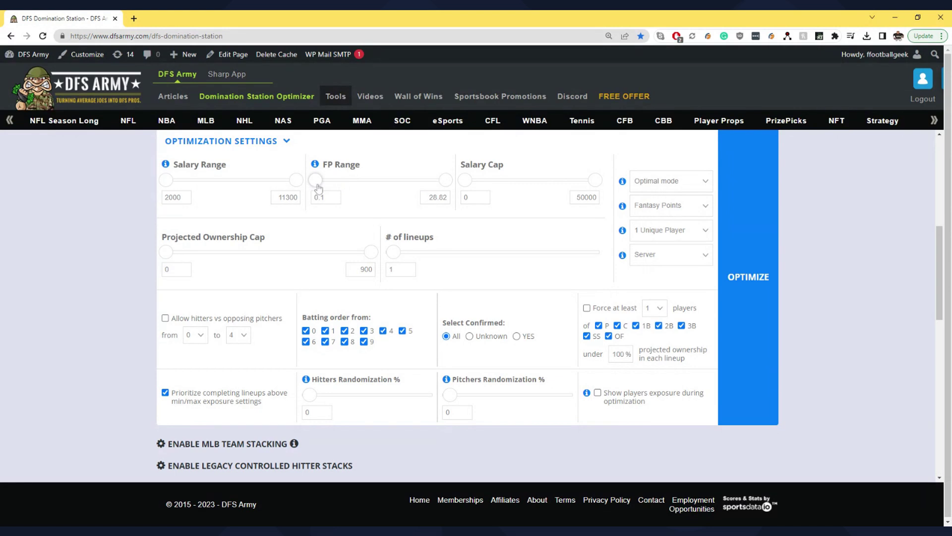
mouse_move(318, 184)
left_mouse_down()
mouse_move(336, 189)
mouse_move(312, 186)
left_mouse_up()
mouse_move(622, 184)
left_click_drag(371, 252, 425, 255)
- Set the number of lineups to 20 in the optimization settings
double_click(391, 269)
type("25")
left_click(511, 275)
double_click(393, 269)
type("520")
- Examine the choices offered by the Optimal mode and Fantasy Points settings
left_click(657, 184)
left_click(660, 202)
left_click(661, 191)
left_click(660, 201)
left_click(666, 263)
- Require 3 Unique Players between lineups and set the optimization to run in the Browser
left_click(665, 230)
left_click(660, 253)
left_click(655, 240)
left_click(651, 274)
left_click(659, 259)
left_click(655, 264)
left_click(657, 254)
left_click(657, 272)
- Set the hitters vs opposing pitchers range to 0 to 2 and leave that allowance switched off
left_click(165, 318)
key("Up")
key("Up")
left_click(166, 319)
left_click(167, 320)
left_click(166, 319)
- Switch the confirmed-player selection to YES and return it to All
left_click(520, 336)
left_click(446, 336)
scroll(452, 233, "up", 3)
scroll(451, 210, "up", 3)
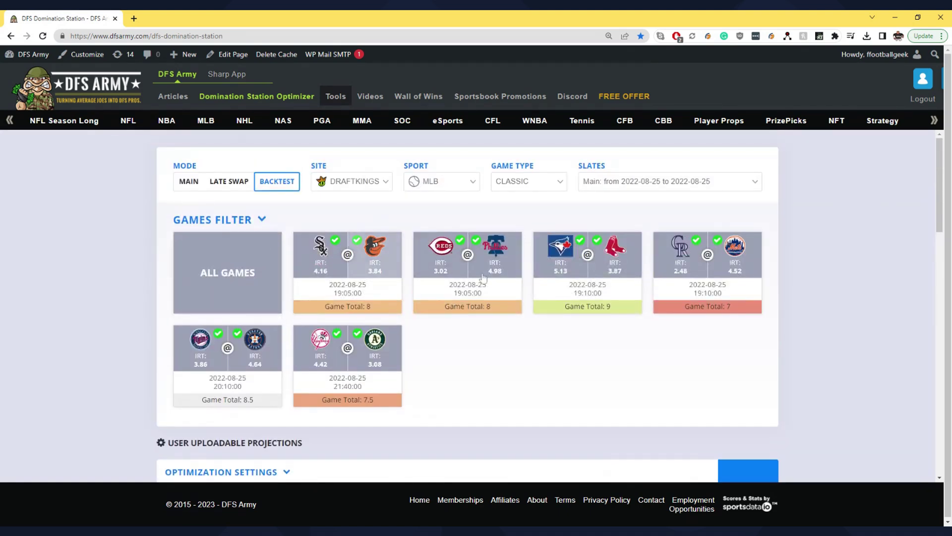
scroll(540, 304, "down", 9)
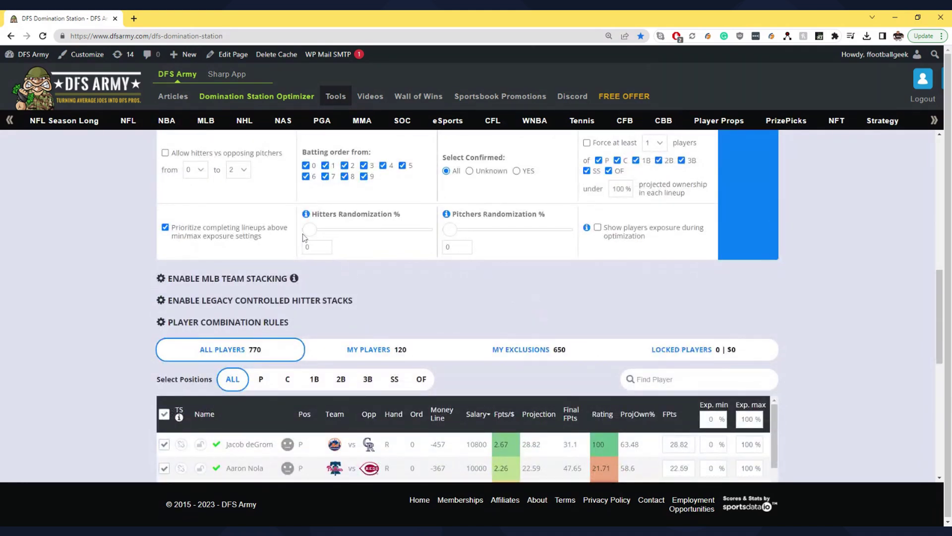
scroll(369, 268, "up", 3)
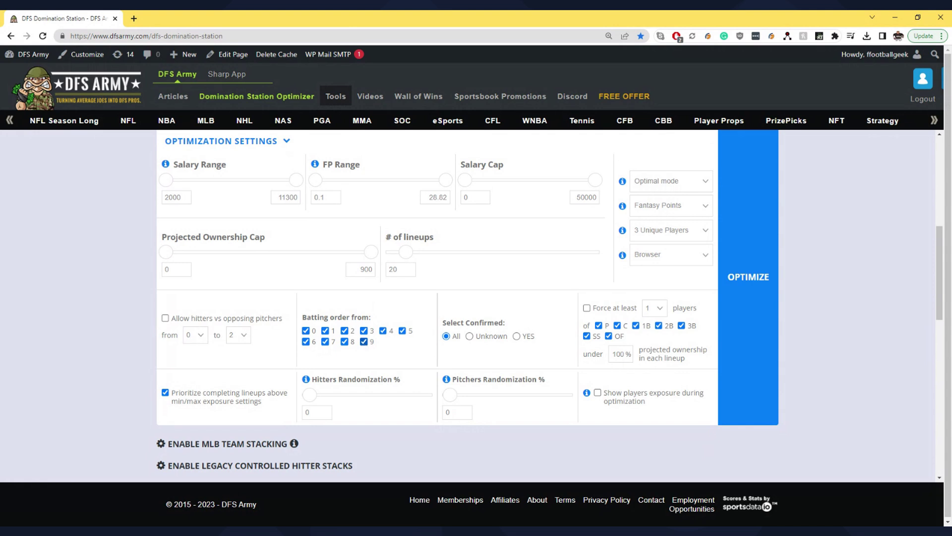
- Exclude batting order spots 9 and 8 and include both again
left_click(364, 342)
left_click(344, 342)
left_click(344, 342)
left_click(364, 342)
- Force at least 1 player under 10% projected ownership in each lineup, limited to the P position
left_click(587, 308)
left_click(618, 325)
left_click(635, 325)
left_click(659, 325)
left_click(681, 326)
left_click(586, 336)
left_click(608, 336)
key("Tab")
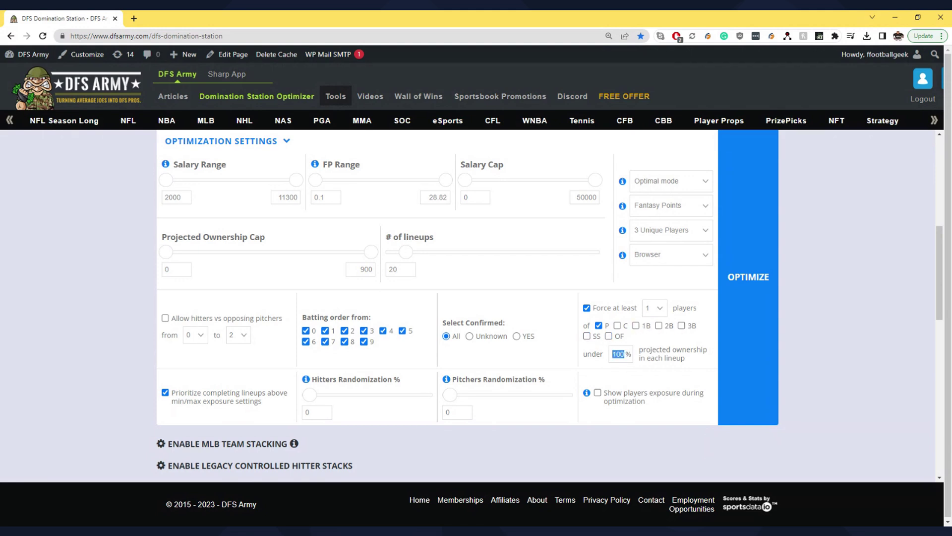
type("10")
- Turn off the forced low-ownership player rule and deselect its P position
left_click(586, 308)
left_click(598, 326)
mouse_move(306, 379)
- Set the exposure of all players to a minimum of 20% and a maximum of 30%
scroll(248, 407, "down", 3)
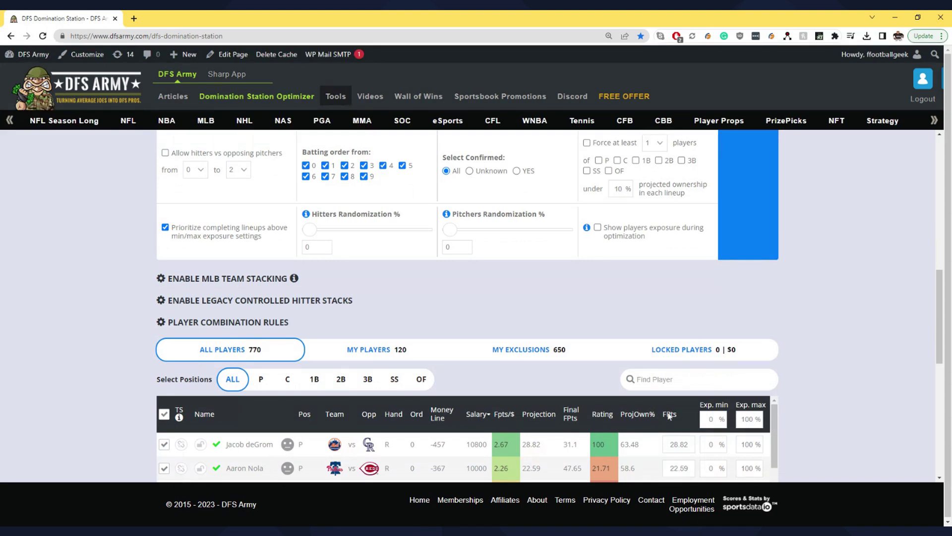
double_click(711, 419)
type("20")
key("Tab")
type("30")
key("Tab")
scroll(818, 385, "down", 3)
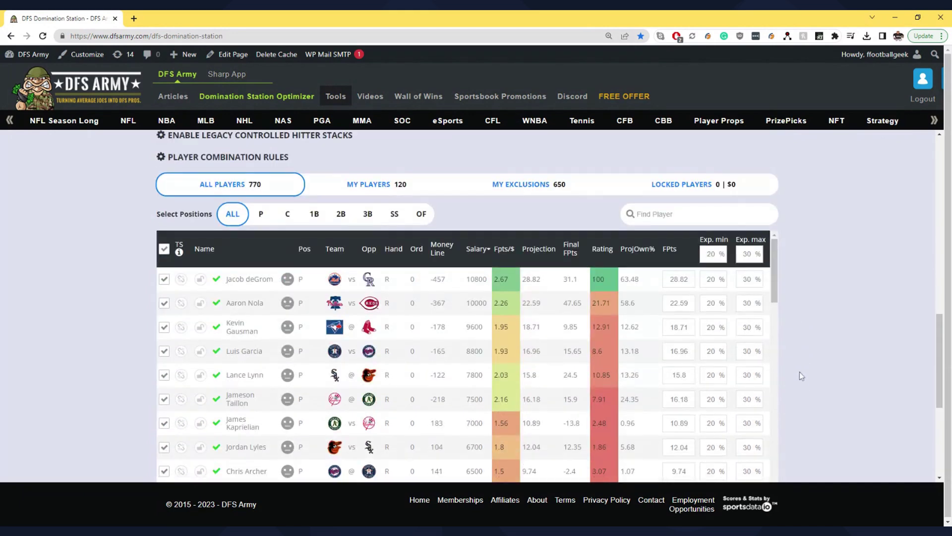
- Run the optimizer to generate the 20 lineups with the current settings
scroll(838, 309, "up", 5)
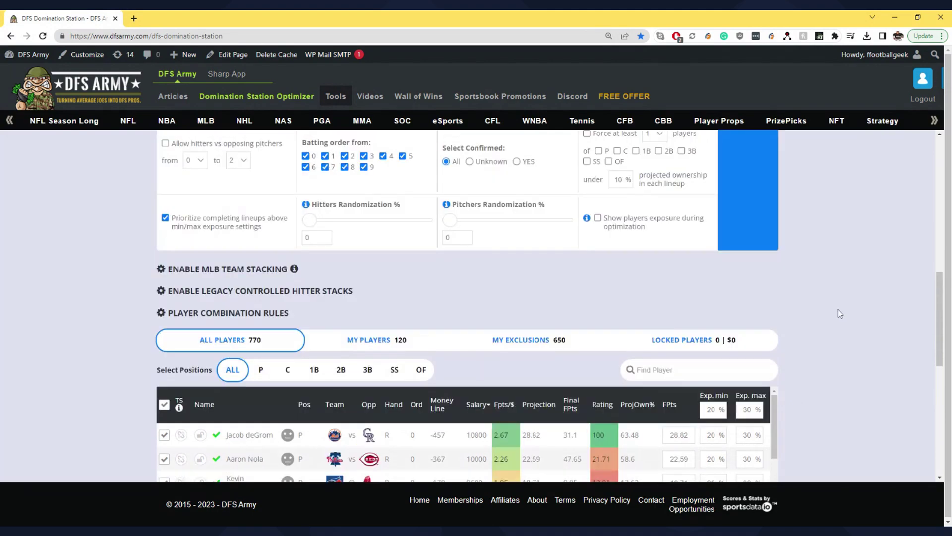
scroll(773, 328, "up", 1)
left_click(765, 298)
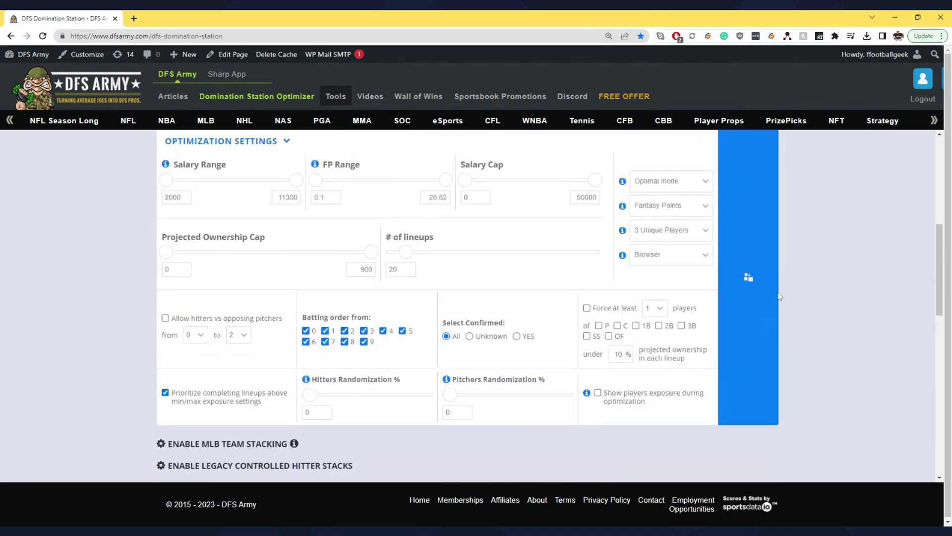
- Review the generated lineups and compare each used player's exposure percentage with the minimum and maximum limits
scroll(832, 293, "down", 2)
scroll(830, 300, "down", 10)
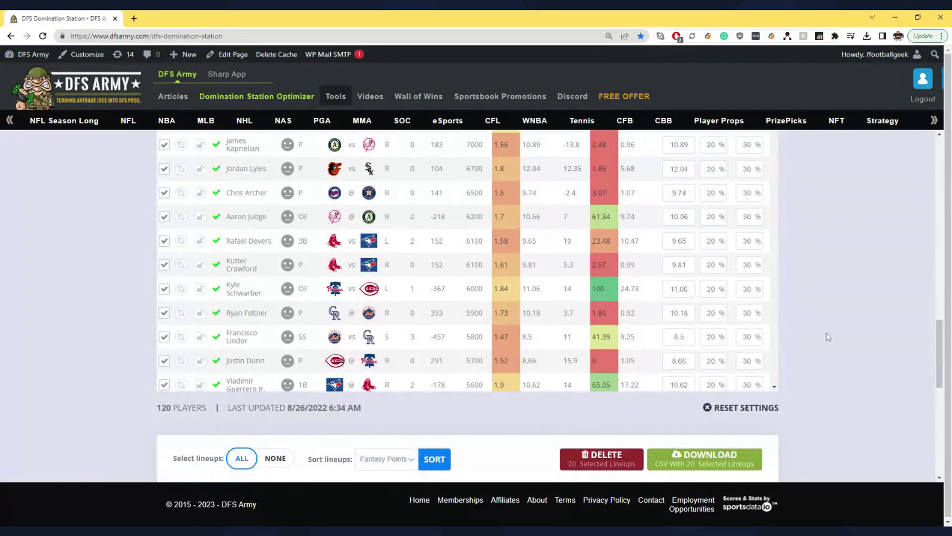
scroll(833, 342, "up", 9)
scroll(694, 354, "up", 5)
scroll(137, 347, "down", 7)
scroll(144, 340, "down", 9)
scroll(142, 297, "up", 9)
scroll(140, 285, "up", 3)
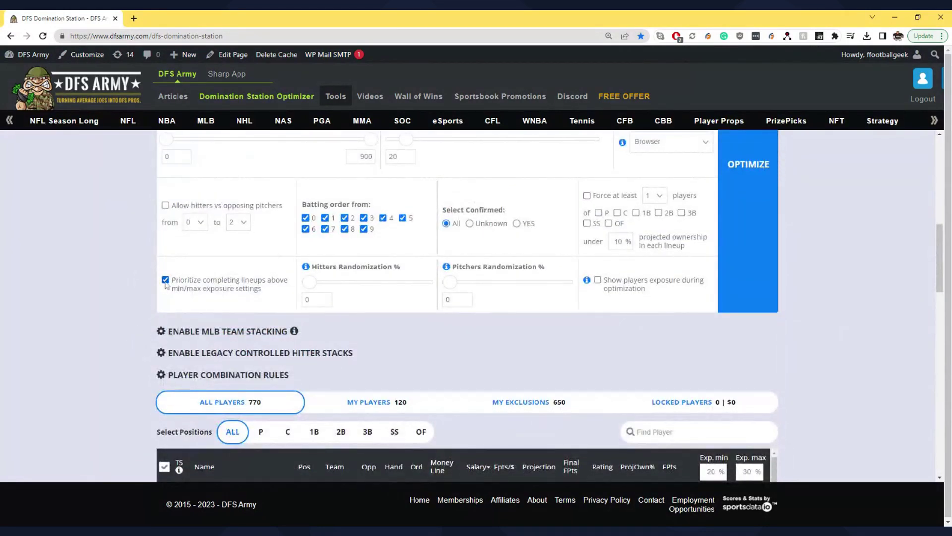
scroll(106, 295, "down", 10)
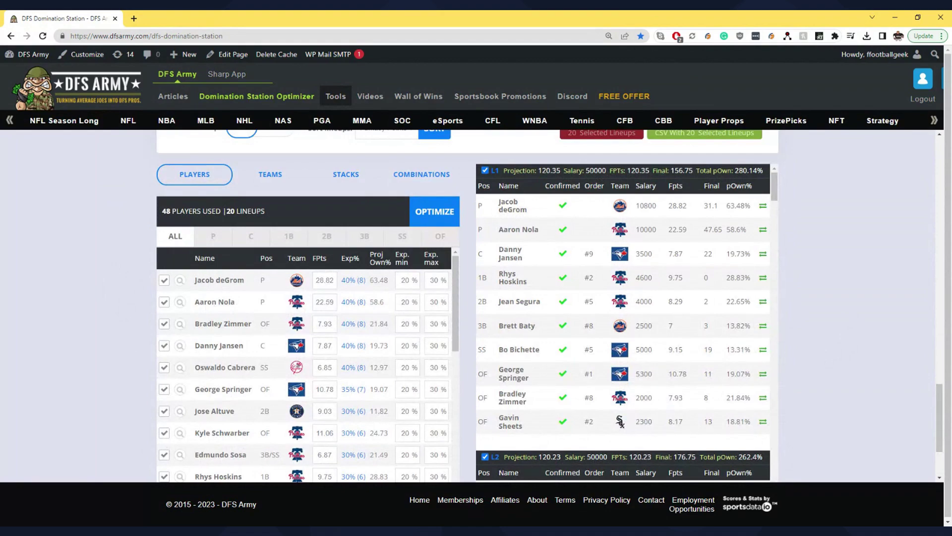
scroll(432, 362, "down", 10)
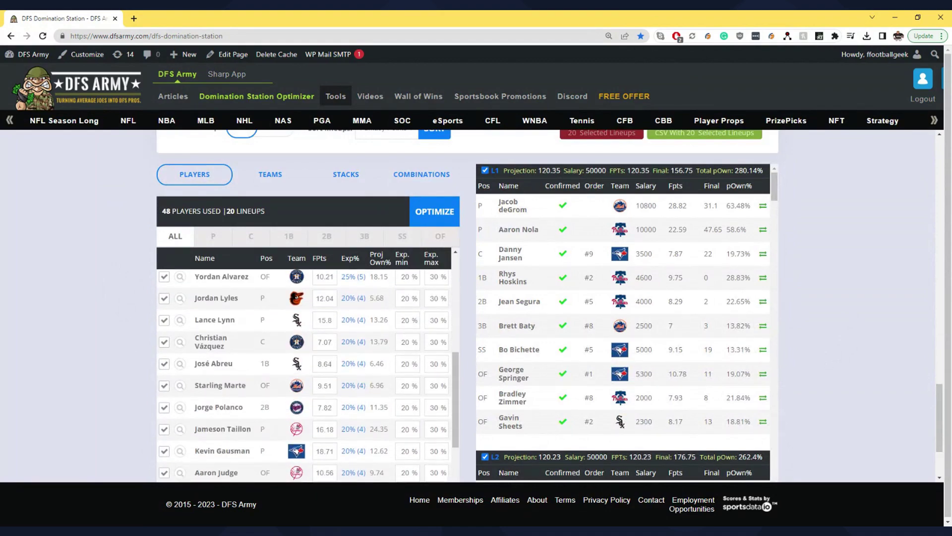
scroll(124, 315, "up", 15)
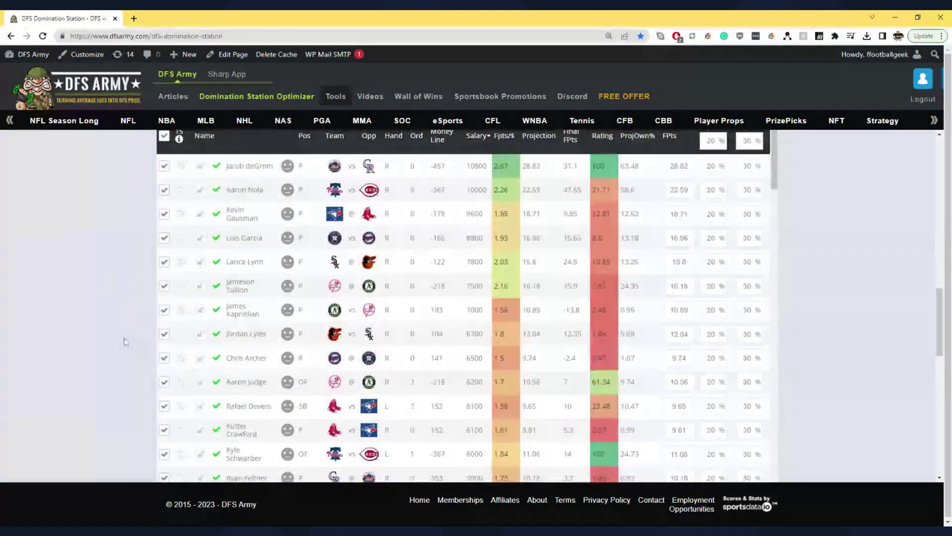
scroll(805, 305, "down", 3)
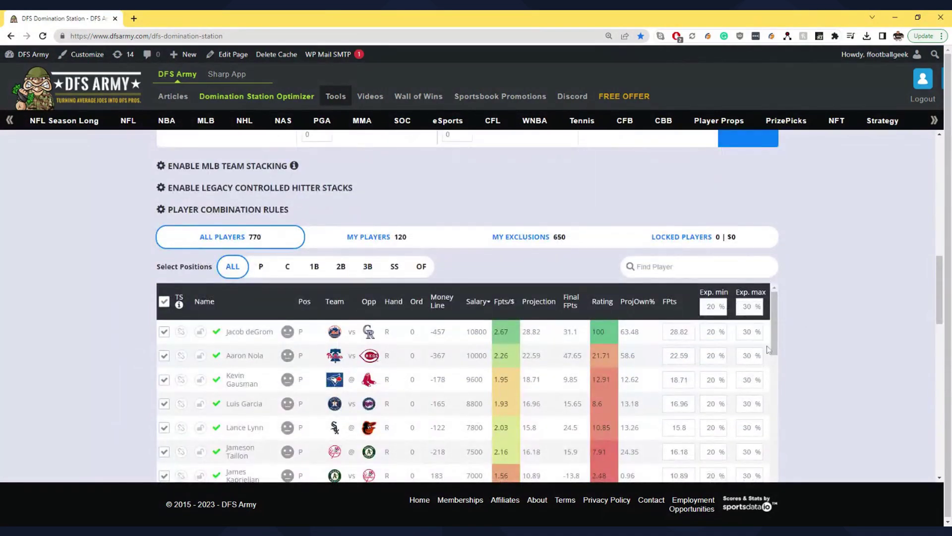
- Rerun the optimizer with prioritizing lineup completion above min/max exposure settings turned off, and dismiss the resulting notice
scroll(791, 337, "up", 3)
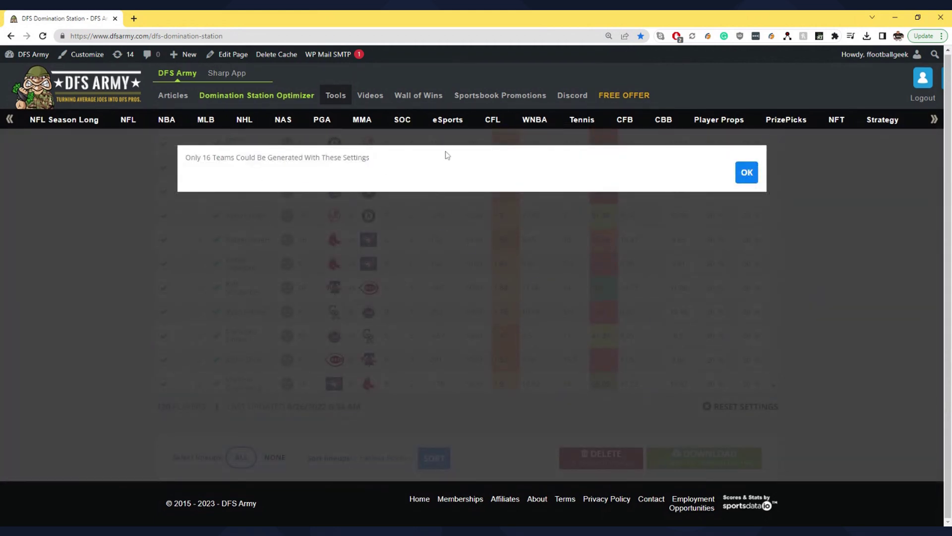
left_click(746, 173)
- Look through the whole player pool and its exposure limits, from the highest to the lowest salaries
scroll(838, 268, "up", 10)
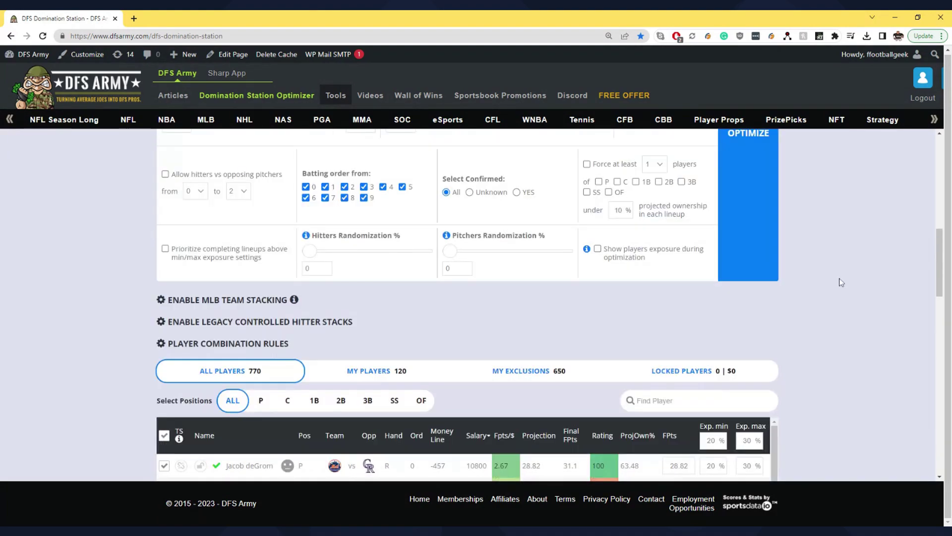
scroll(826, 324, "down", 3)
scroll(597, 292, "down", 3)
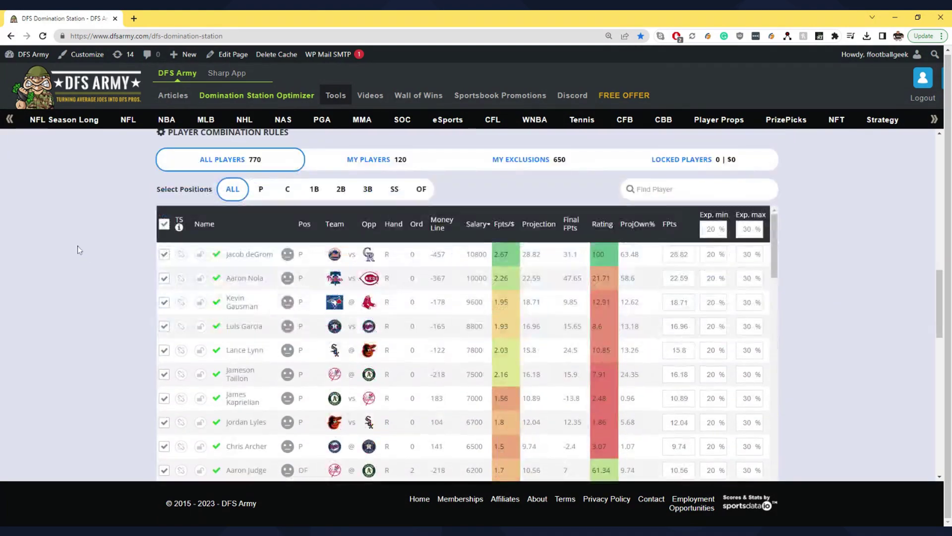
scroll(596, 292, "down", 20)
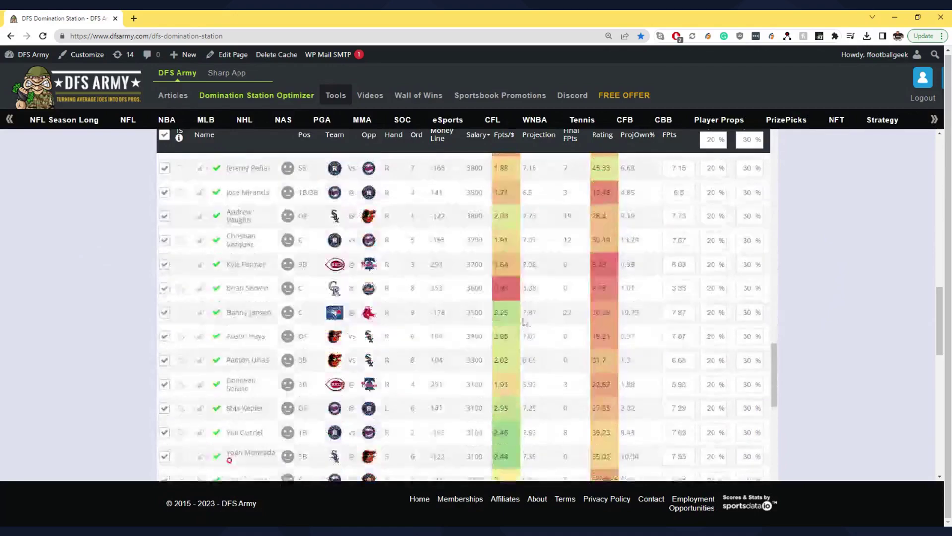
scroll(576, 331, "down", 10)
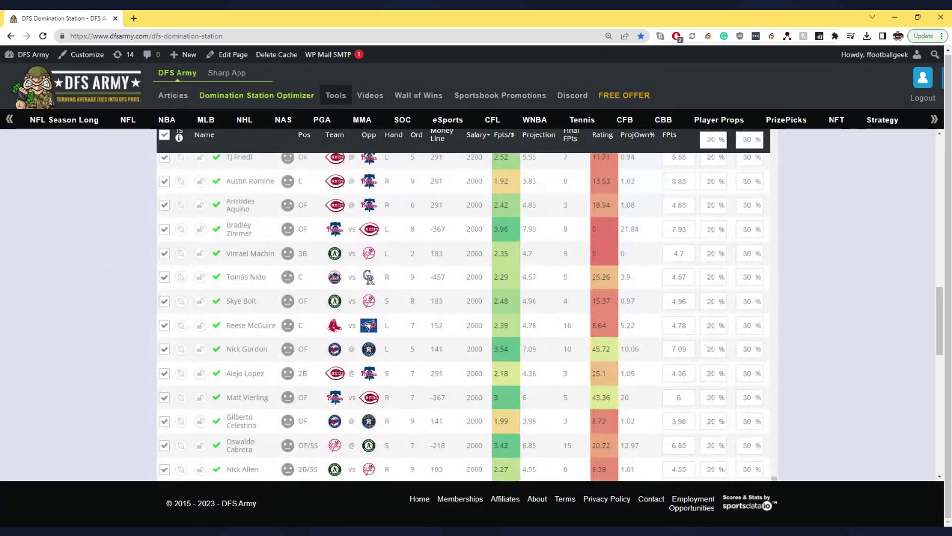
scroll(825, 355, "down", 3)
scroll(719, 318, "up", 15)
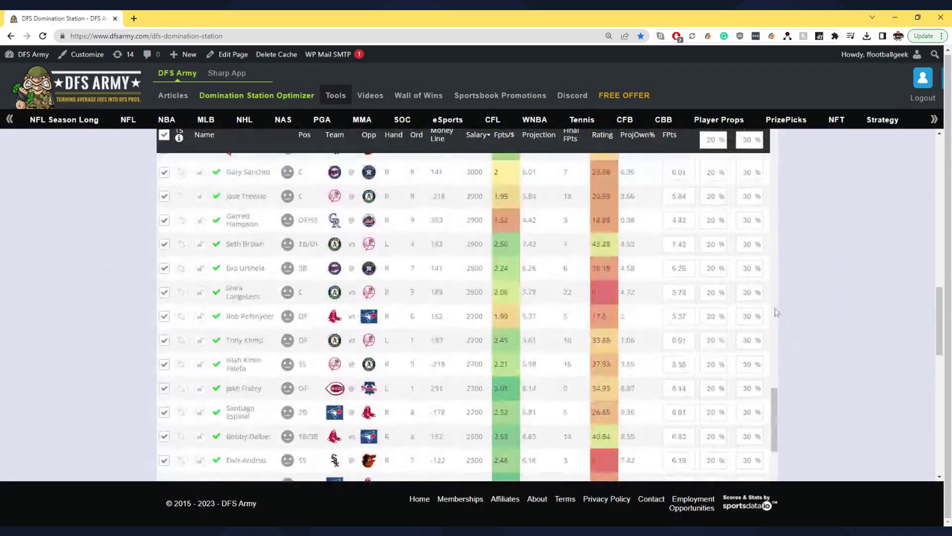
scroll(814, 319, "up", 10)
- Turn prioritizing lineup completion above exposure settings back on and reset all players' exposure to 0% minimum and 100% maximum
scroll(66, 341, "down", 3)
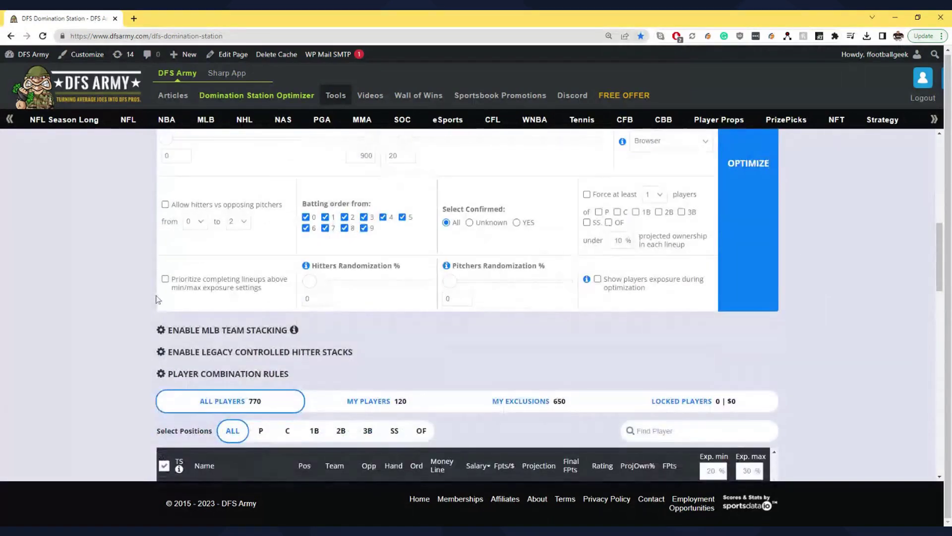
left_click(167, 279)
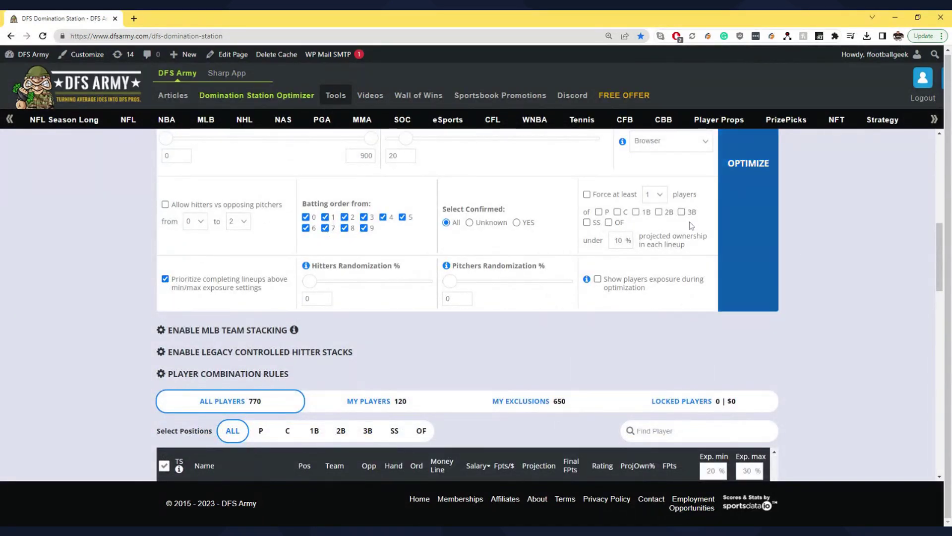
scroll(819, 312, "down", 2)
scroll(816, 313, "down", 3)
scroll(812, 258, "up", 2)
double_click(711, 305)
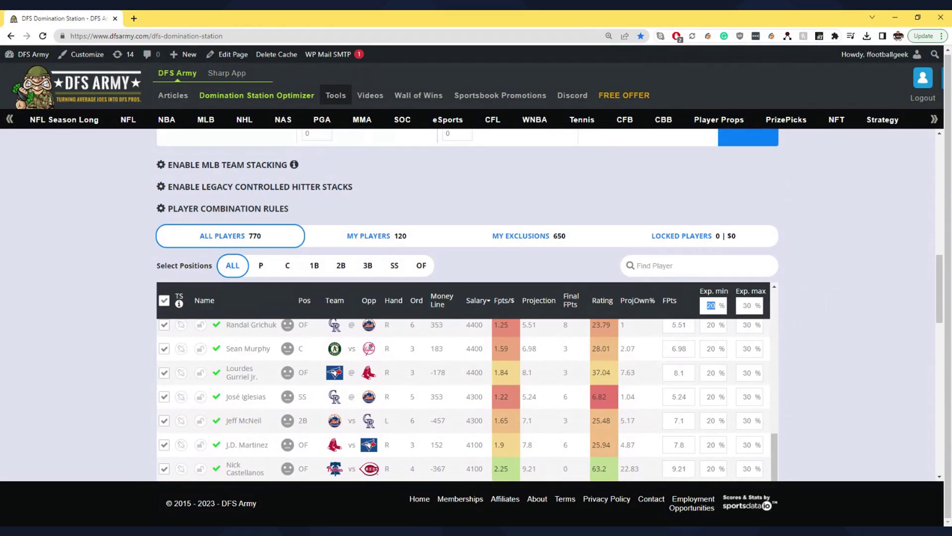
type("0")
left_click(800, 279)
double_click(747, 305)
type("1")
left_click(818, 273)
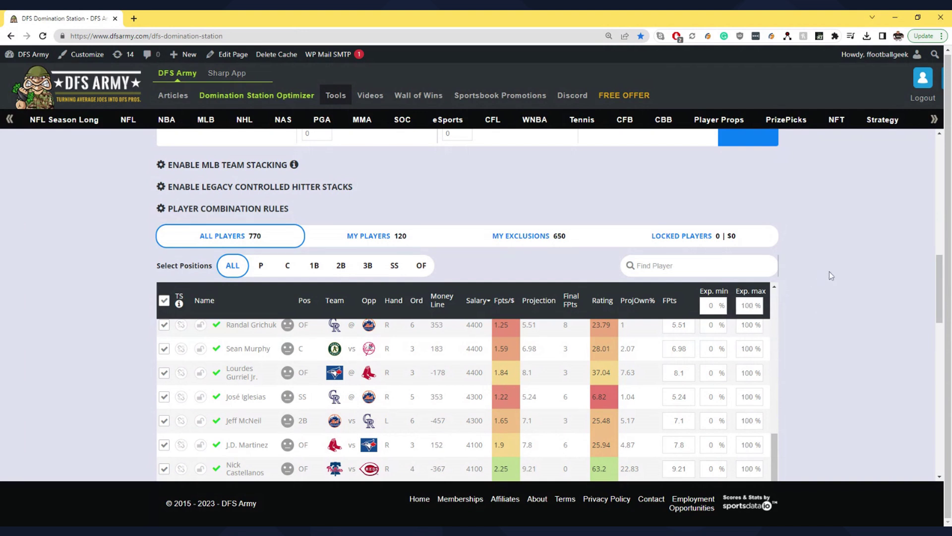
- Set the hitters randomization to 25% and the pitchers randomization to 10%
scroll(829, 272, "up", 3)
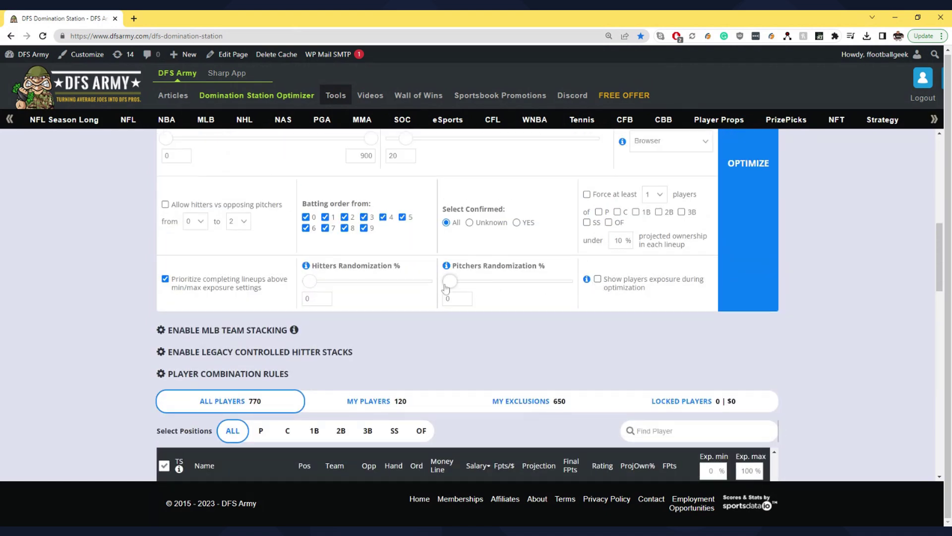
left_click_drag(312, 281, 349, 282)
left_click_drag(450, 282, 505, 282)
left_click_drag(346, 282, 356, 282)
double_click(310, 298)
mouse_move(357, 283)
left_mouse_down()
mouse_move(405, 283)
mouse_move(401, 307)
mouse_move(379, 281)
mouse_move(367, 283)
left_mouse_up()
mouse_move(505, 288)
left_mouse_down()
mouse_move(471, 290)
mouse_move(487, 289)
left_mouse_up()
double_click(449, 298)
type("10")
left_click(415, 339)
- Filter the player pool to show only pitchers (P) and look over the list
scroll(352, 351, "down", 8)
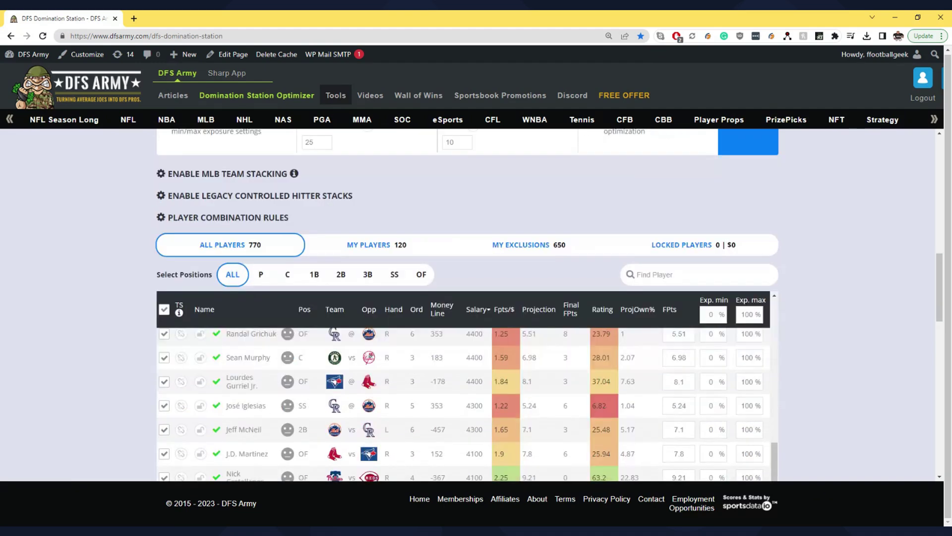
scroll(336, 293, "up", 6)
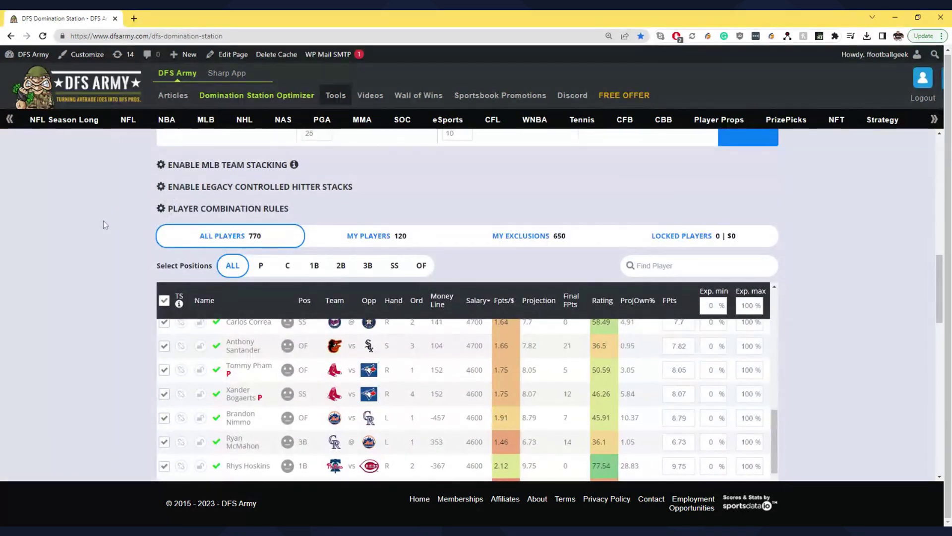
scroll(265, 348, "up", 3)
scroll(250, 344, "down", 3)
scroll(130, 305, "up", 6)
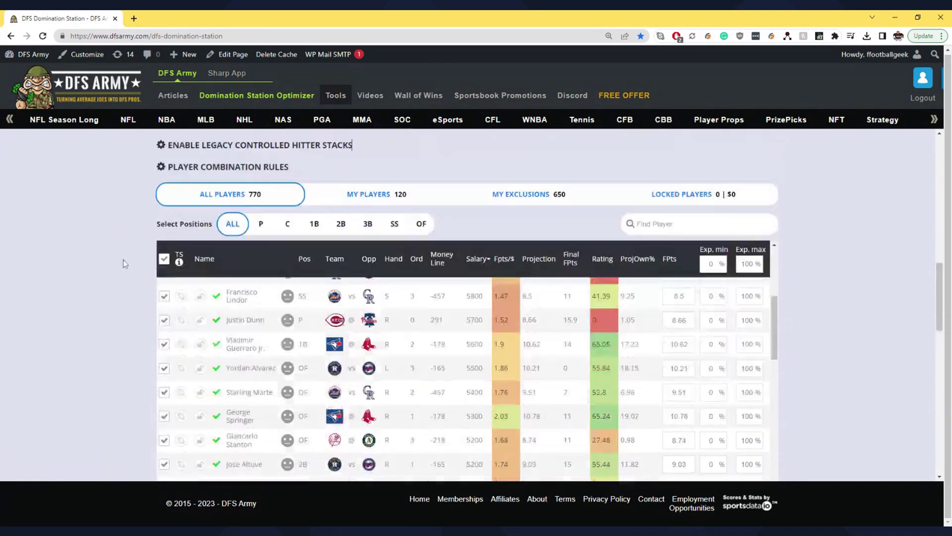
scroll(130, 305, "down", 3)
left_click(259, 266)
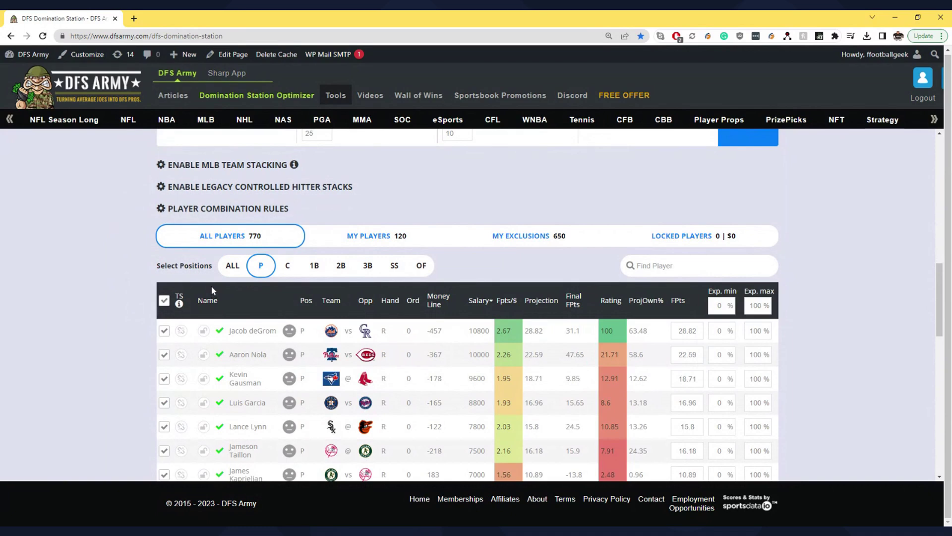
scroll(213, 291, "down", 3)
scroll(213, 291, "up", 3)
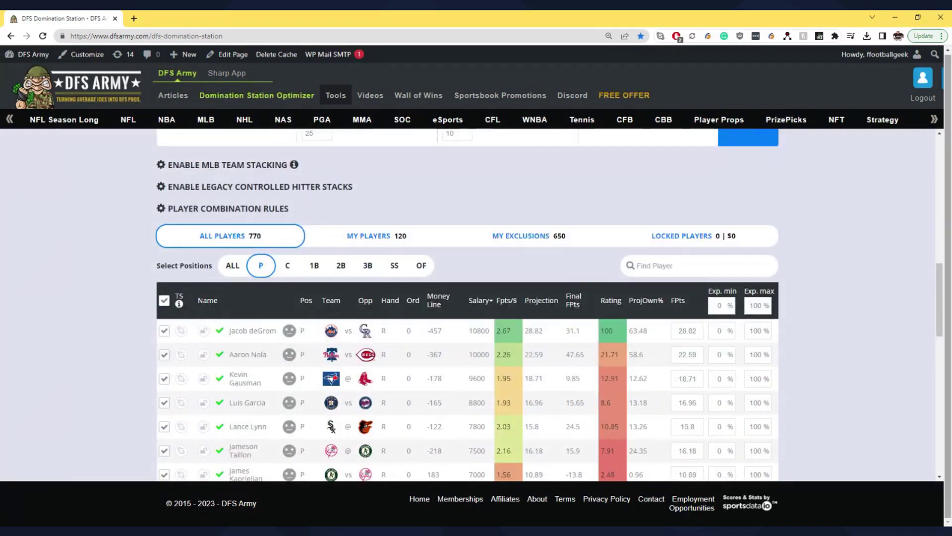
- Rate pitcher Jacob deGrom as Like (5%), Love (10%) and Adore (15%), one after another
scroll(260, 135, "down", 3)
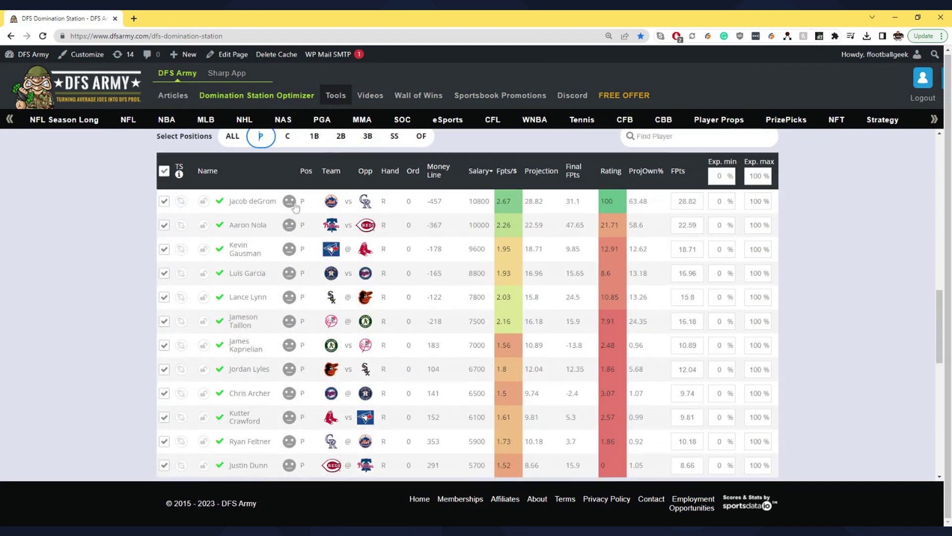
mouse_move(293, 207)
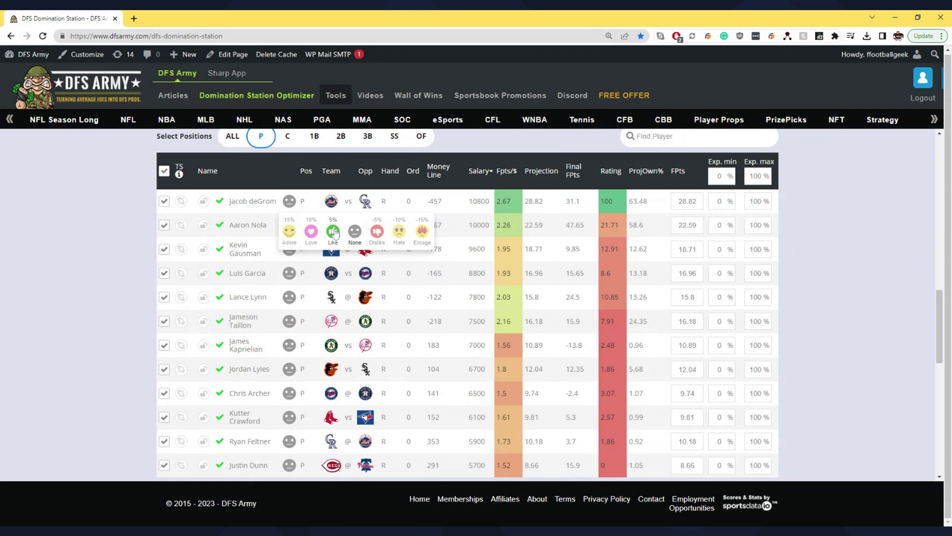
left_click(335, 233)
mouse_move(289, 201)
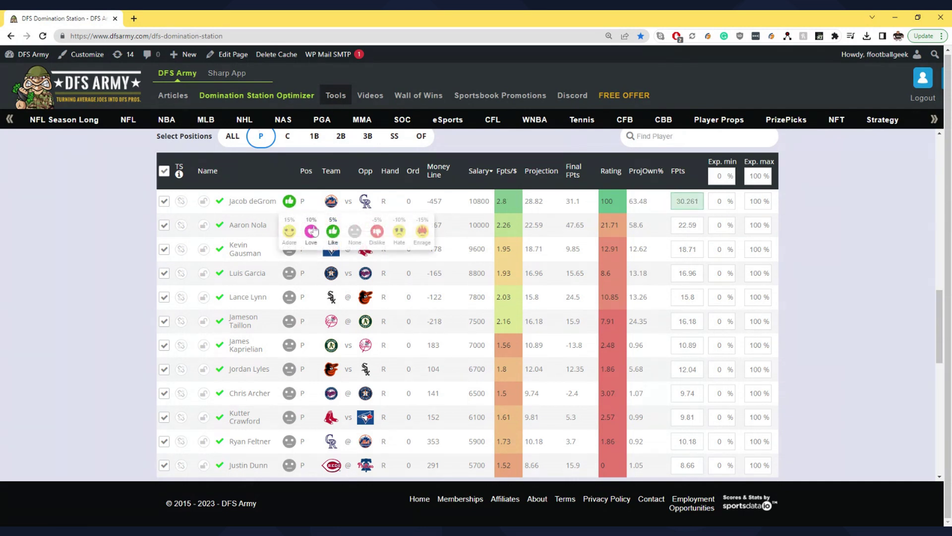
left_click(311, 232)
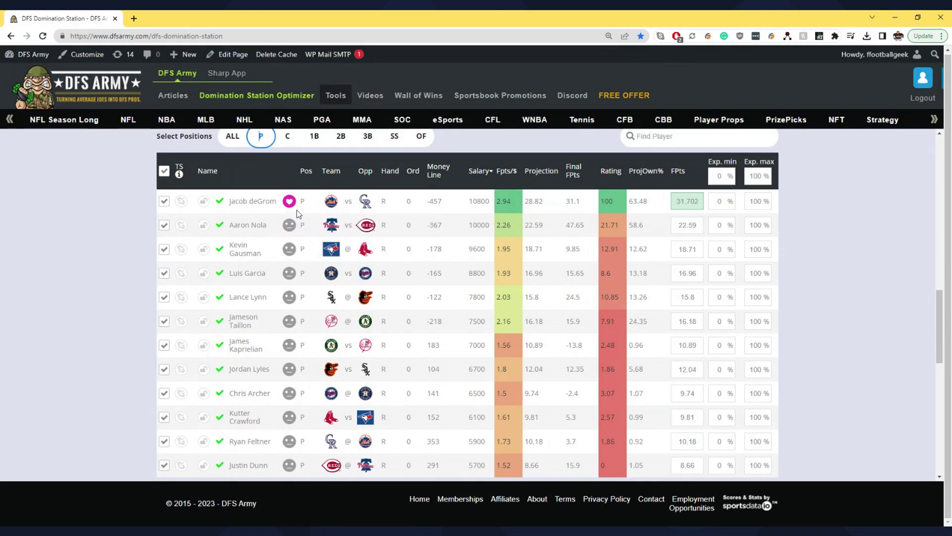
mouse_move(289, 202)
left_click(290, 232)
mouse_move(294, 210)
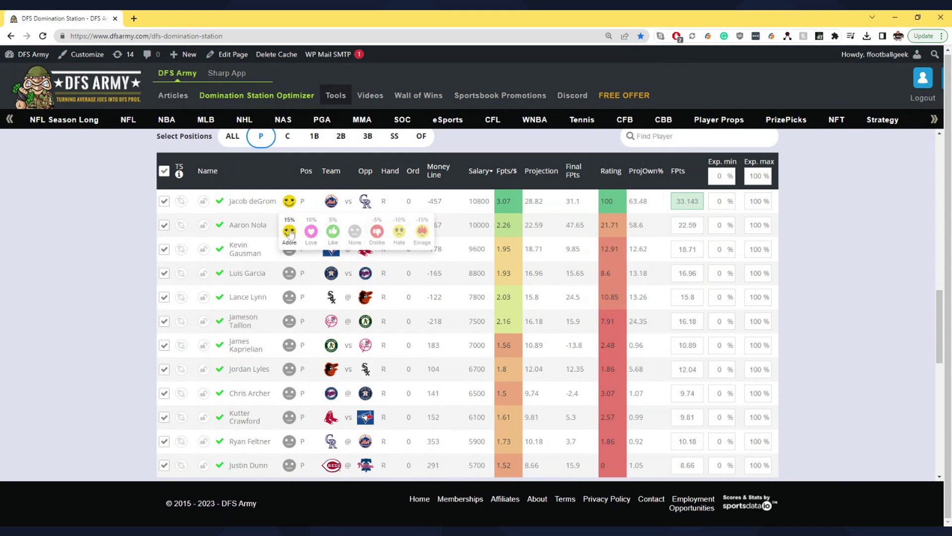
- Rate Jacob deGrom as Dislike (-5%), Hate (-10%) and Enrage (-15%) in turn, and reset his rating to None
left_click(379, 237)
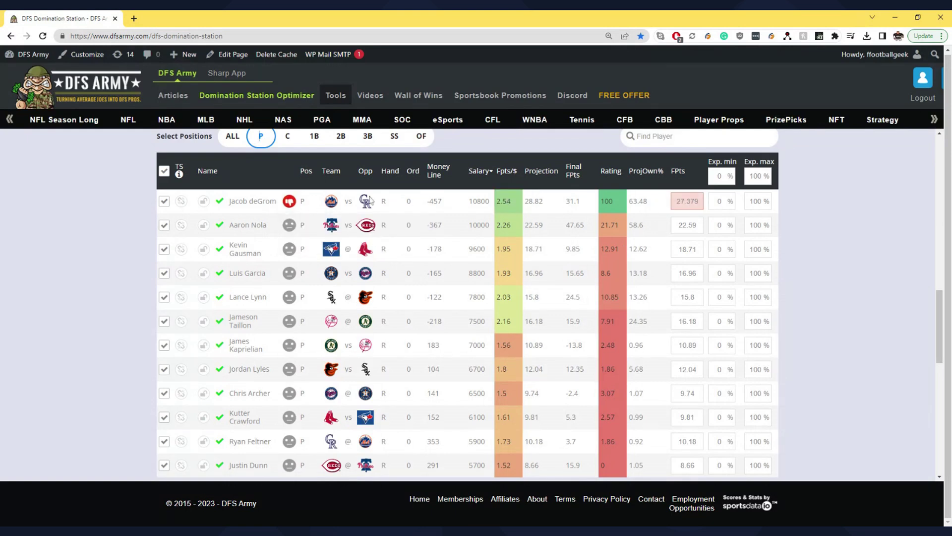
mouse_move(292, 204)
left_click(402, 236)
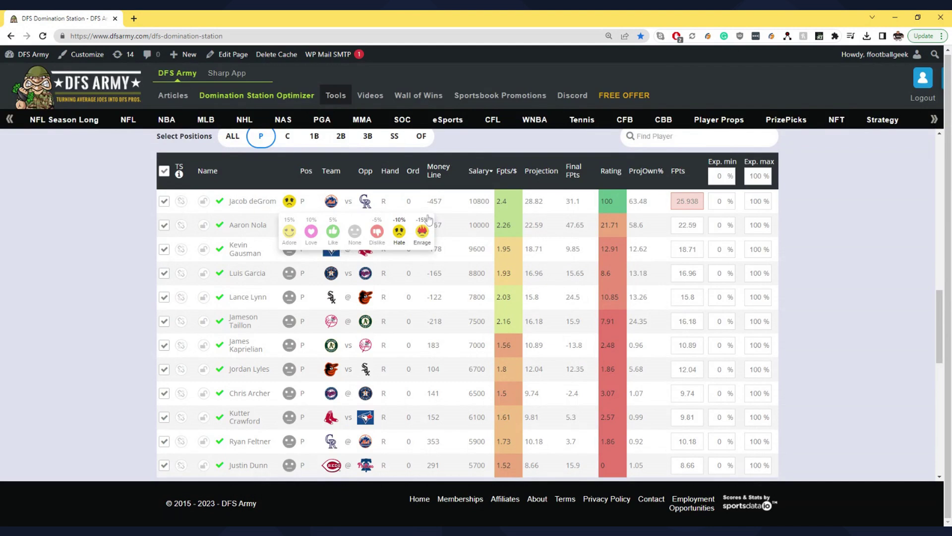
left_click(420, 232)
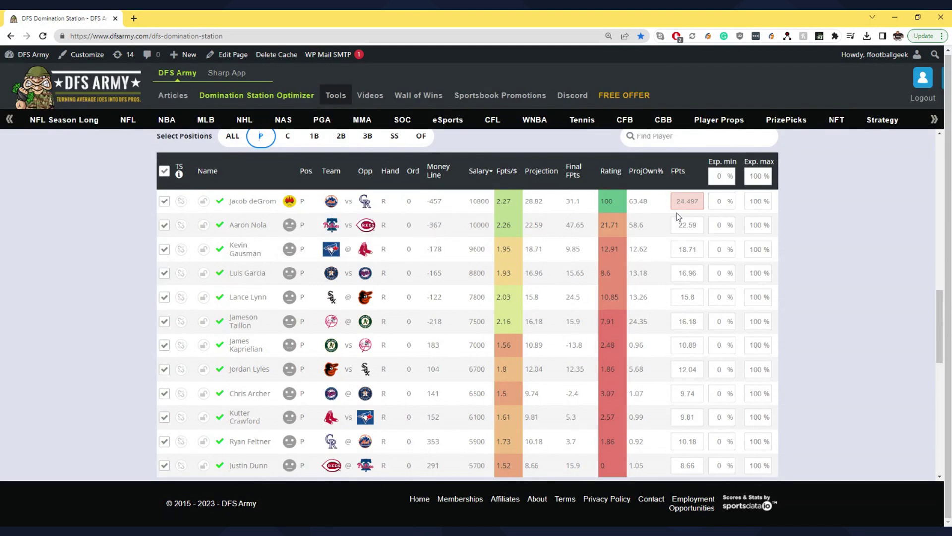
left_click(289, 225)
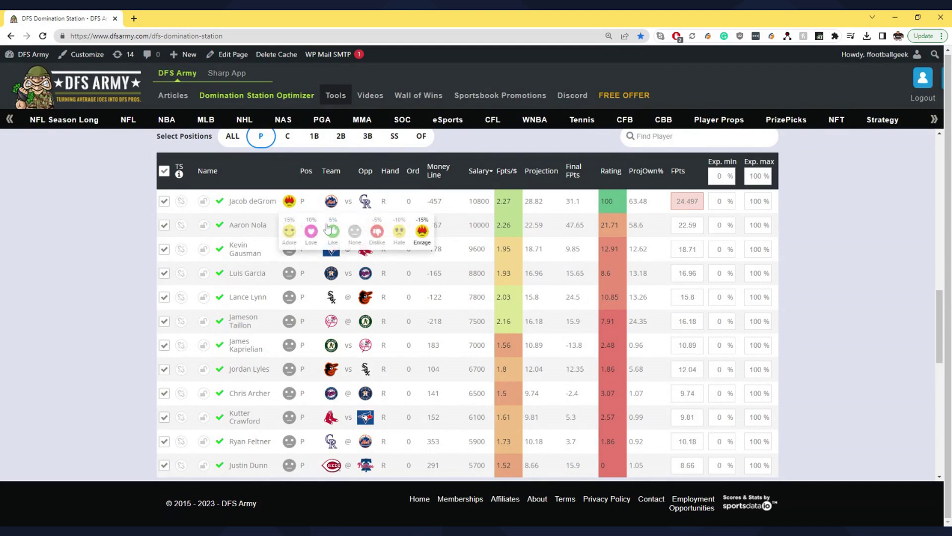
left_click(355, 235)
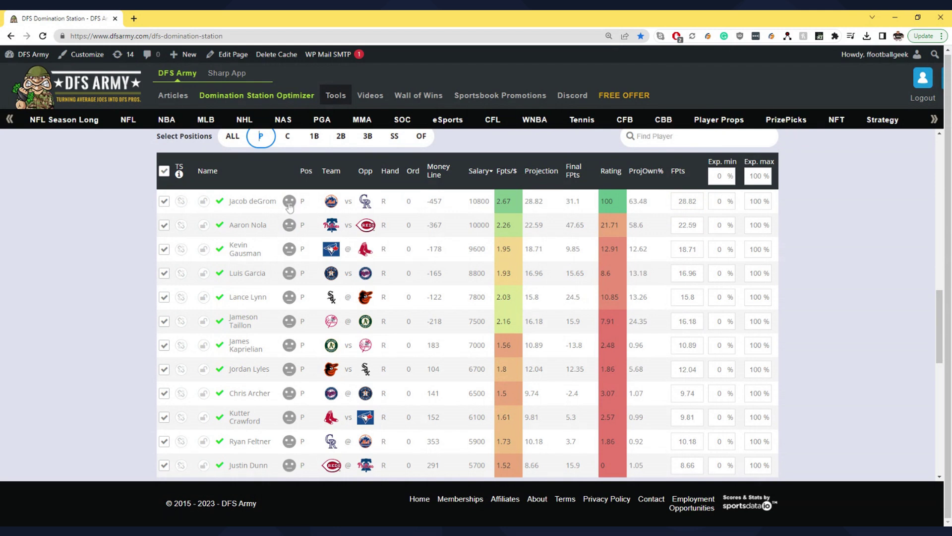
- Override Jacob deGrom's fantasy points (FPts) with 29
double_click(687, 201)
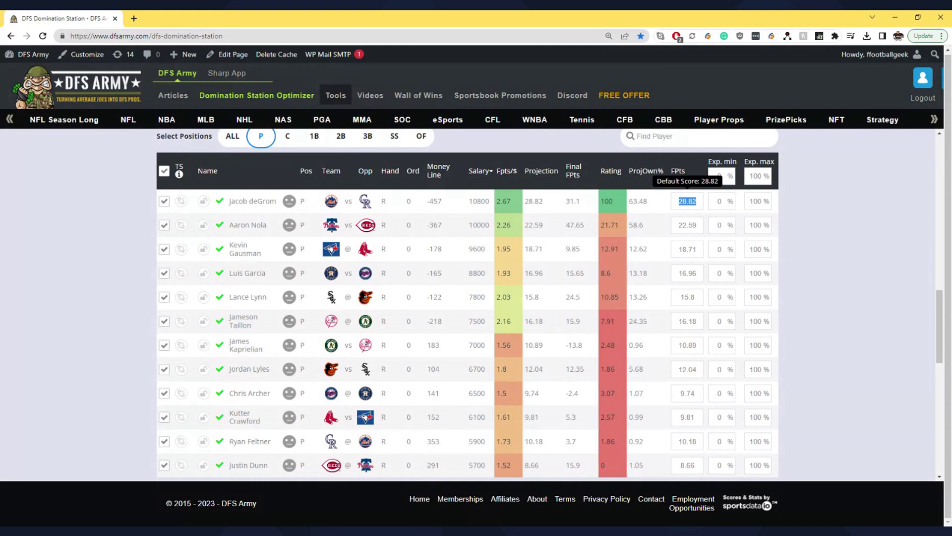
type("29")
key("Return")
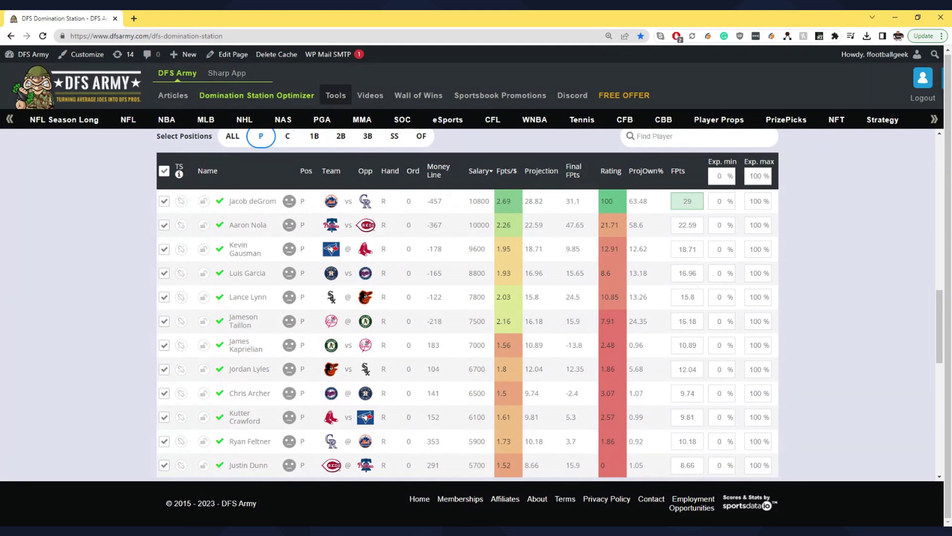
left_click(204, 202)
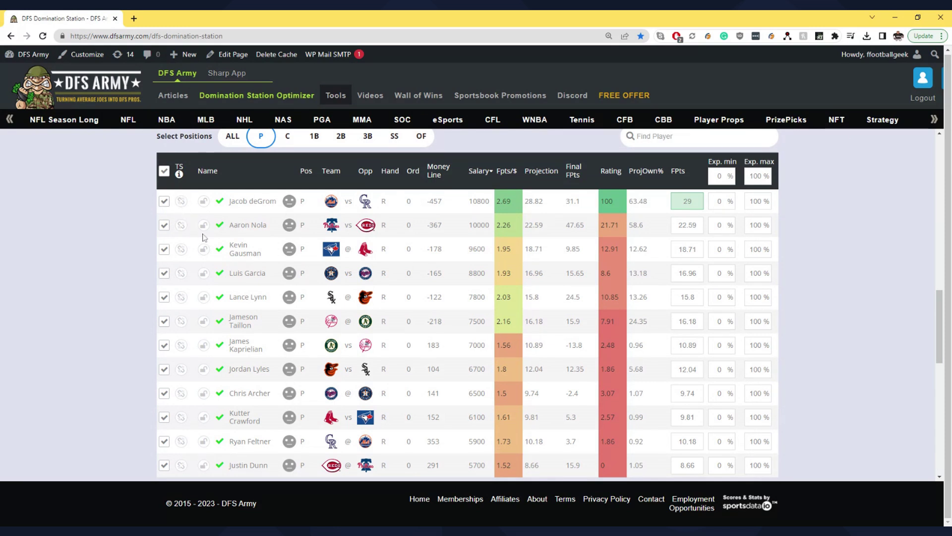
- Filter the player pool to first basemen (1B) and toggle Pete Alonso's TS setting on and off
left_click(320, 142)
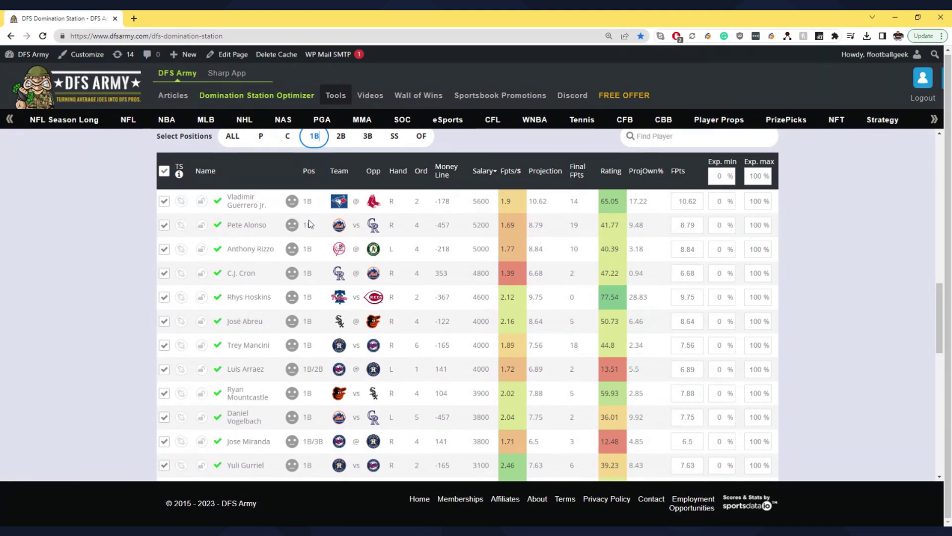
left_click(180, 231)
left_click(181, 224)
- Enable MLB team stacking to open the hitter stack rules
scroll(114, 244, "up", 10)
scroll(109, 246, "down", 7)
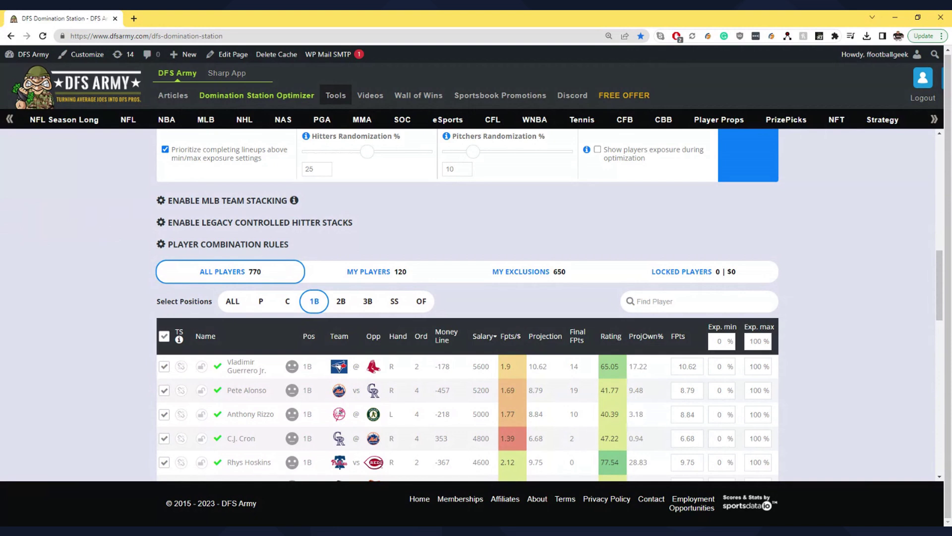
left_click(208, 201)
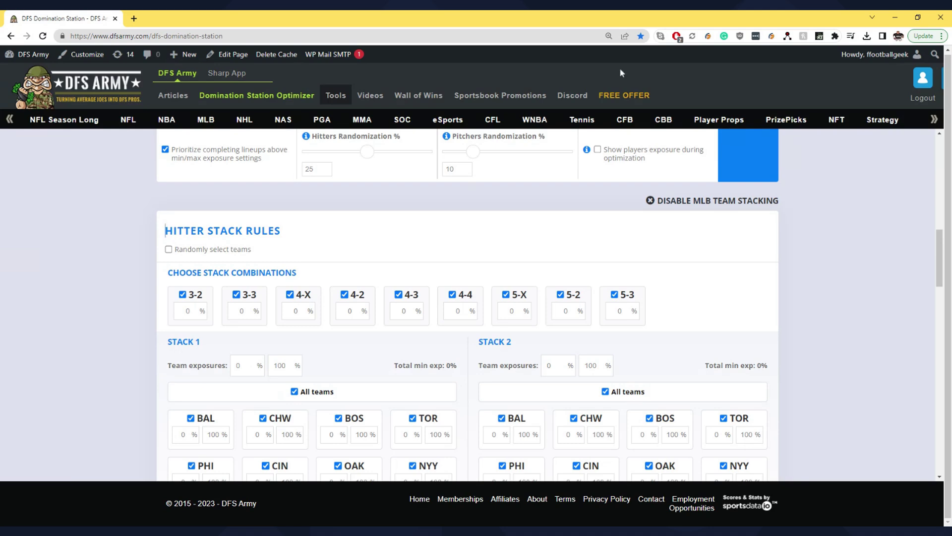
- Set the 4-3 and 5-2 stack combinations in the hitter stack rules to 50% each
scroll(519, 219, "up", 3)
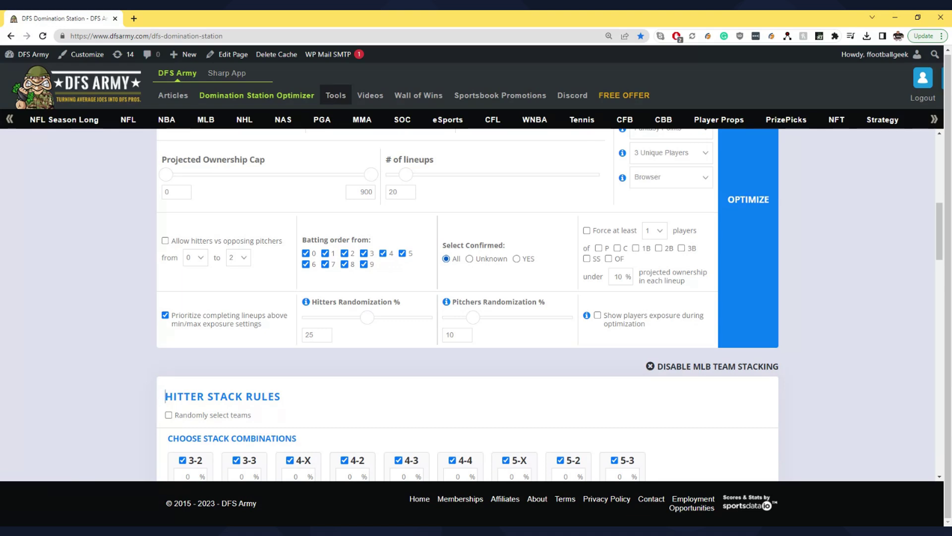
scroll(143, 246, "down", 3)
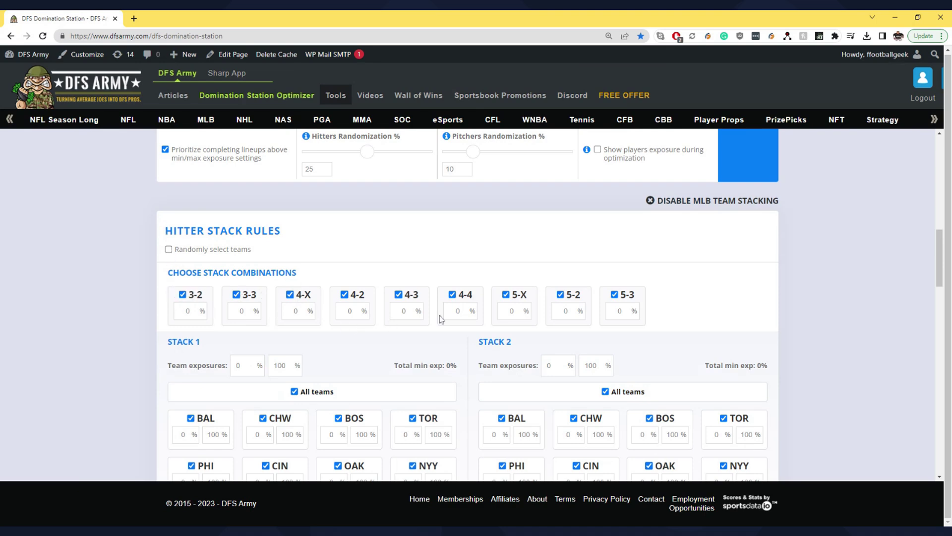
scroll(223, 253, "up", 12)
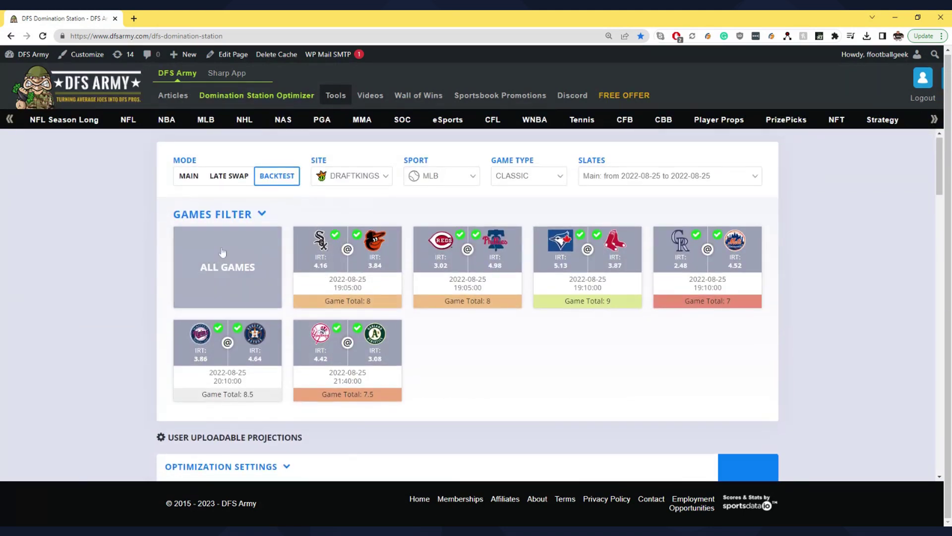
scroll(223, 254, "down", 12)
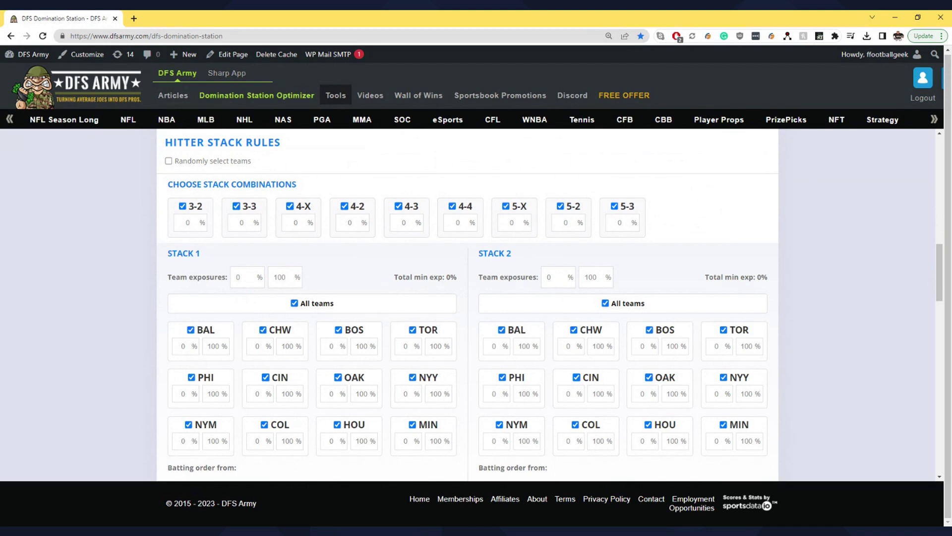
double_click(457, 222)
double_click(565, 223)
left_click(403, 222)
type("50")
left_click(566, 222)
type("50")
- Set the maximum team exposure for all Stack 1 teams to 30%, keeping BAL included
scroll(132, 251, "down", 3)
scroll(132, 251, "up", 3)
double_click(280, 278)
scroll(329, 255, "down", 1)
scroll(325, 270, "up", 3)
left_click(191, 330)
left_click(191, 330)
left_click(191, 330)
left_click(191, 331)
key("shift+Tab")
key("shift+Tab")
type("30")
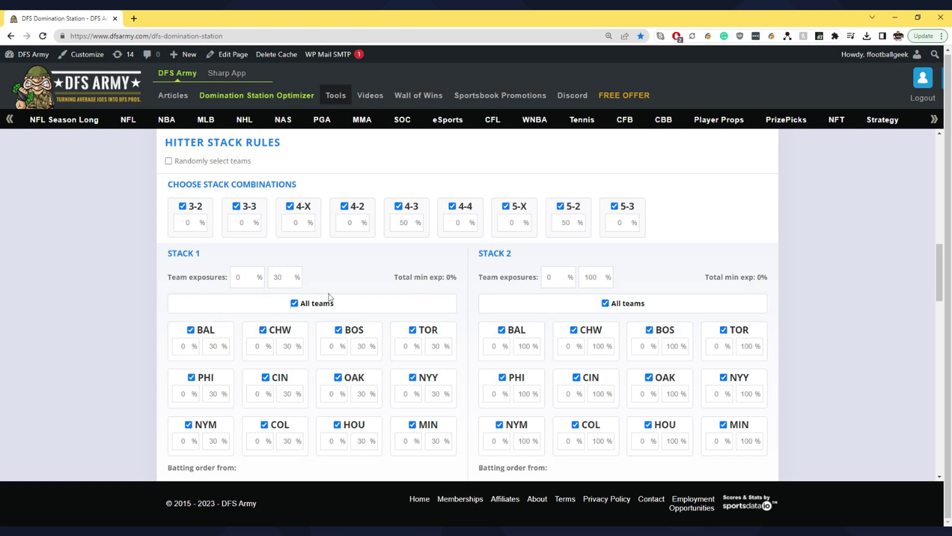
- Set the maximum team exposure for all Stack 2 teams to 30%
double_click(591, 277)
type("612")
type("30")
left_click(142, 327)
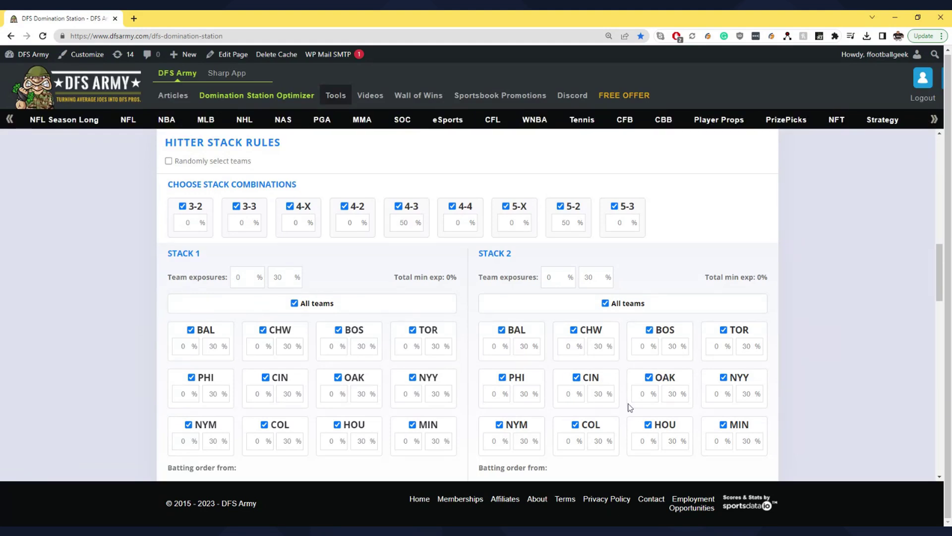
- Set the minimum team exposure for all Stack 1 teams to 10%
double_click(182, 346)
double_click(239, 277)
type("10")
left_click(106, 296)
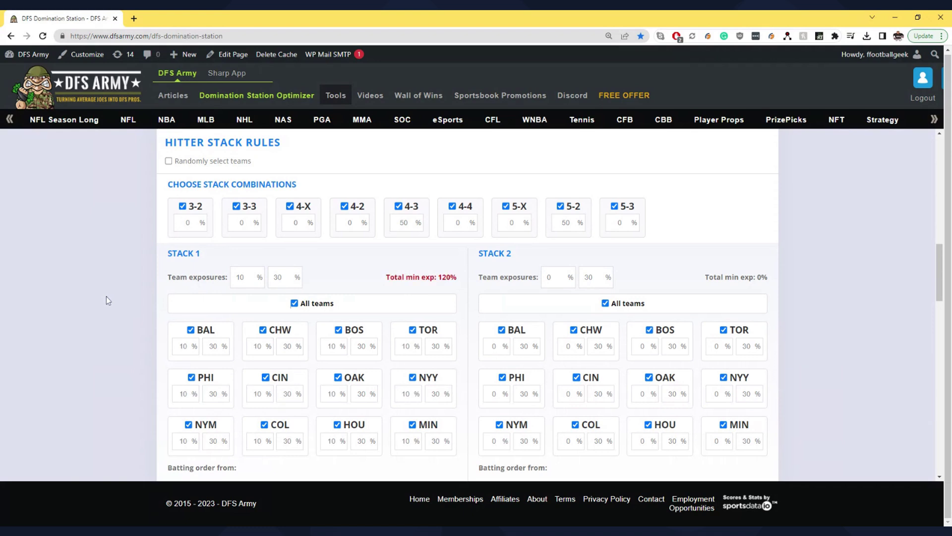
- Check the Stack 1 total minimum exposure and set the minimum team exposure for all its teams to 5%
scroll(148, 341, "down", 3)
scroll(148, 341, "up", 3)
left_click_drag(386, 277, 456, 277)
left_click(375, 279)
double_click(240, 276)
type("5")
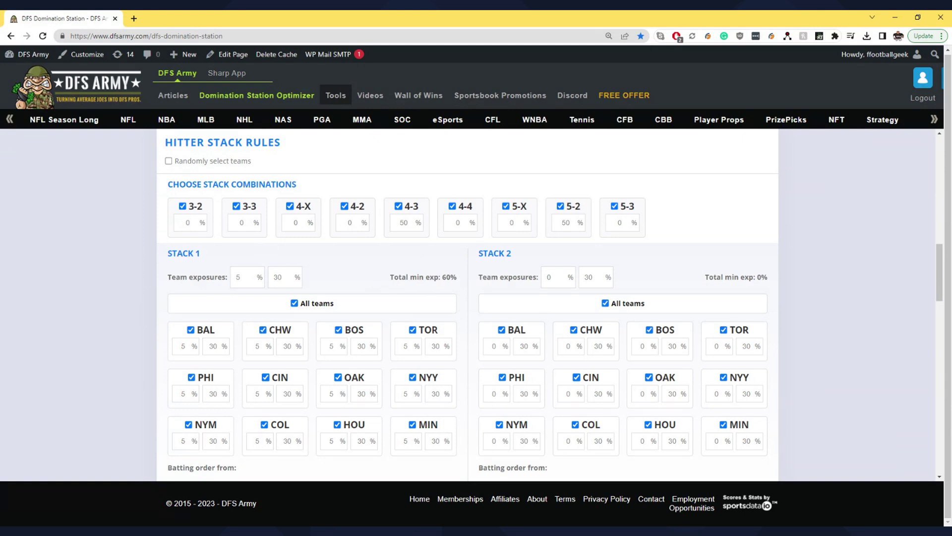
- Set the Stack 1 minimum exposure to 20% for CHW and 10% for BOS
left_click_drag(439, 277, 457, 277)
left_click(403, 304)
double_click(258, 346)
type("20")
left_click(114, 347)
double_click(331, 345)
type("10")
- Set the Stack 1 minimum exposure to 15% for both BAL and PHI and check the total minimum exposure
double_click(183, 346)
type("15")
double_click(183, 393)
type("15")
left_click_drag(383, 278, 472, 288)
- Exclude batting order spots 8 and 9 from both Stack 1 and Stack 2
scroll(639, 311, "down", 3)
scroll(639, 311, "up", 3)
scroll(633, 342, "down", 3)
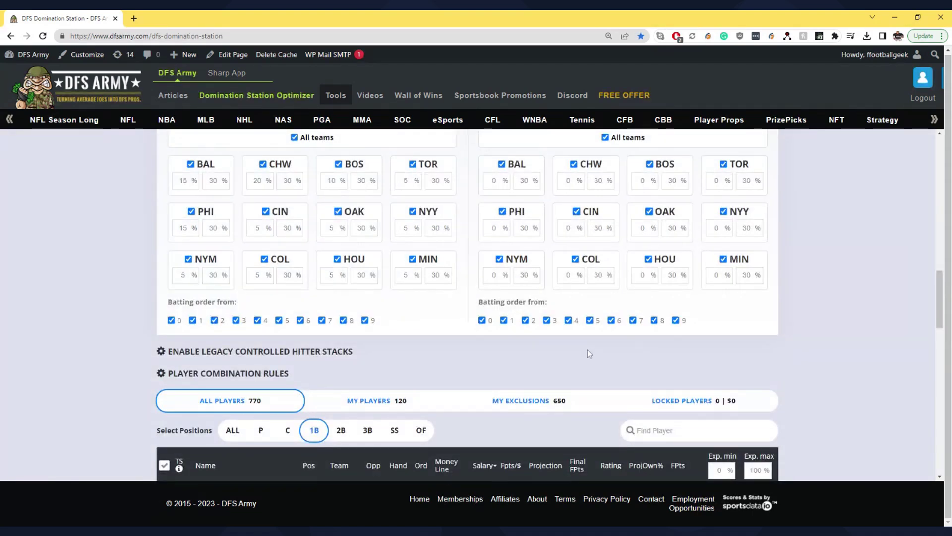
scroll(590, 353, "up", 3)
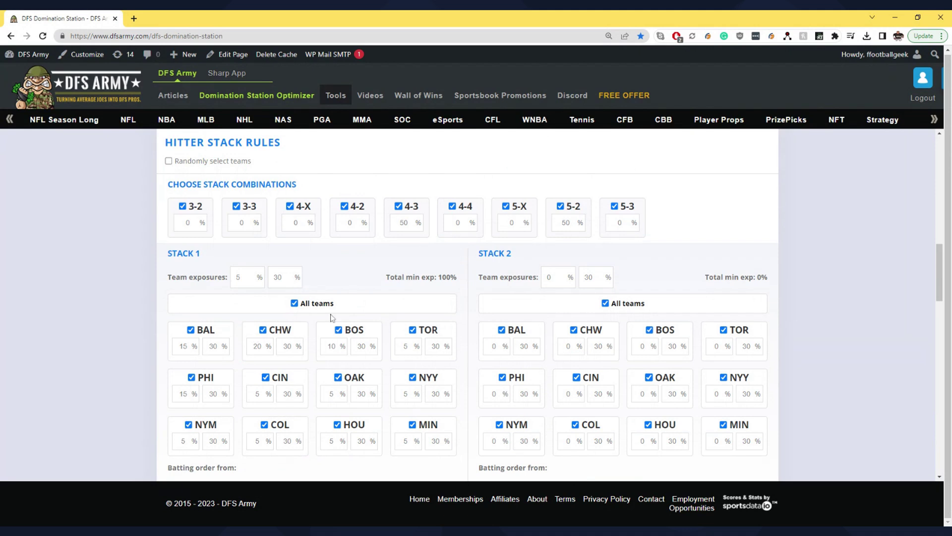
scroll(569, 316, "down", 3)
scroll(569, 316, "down", 2)
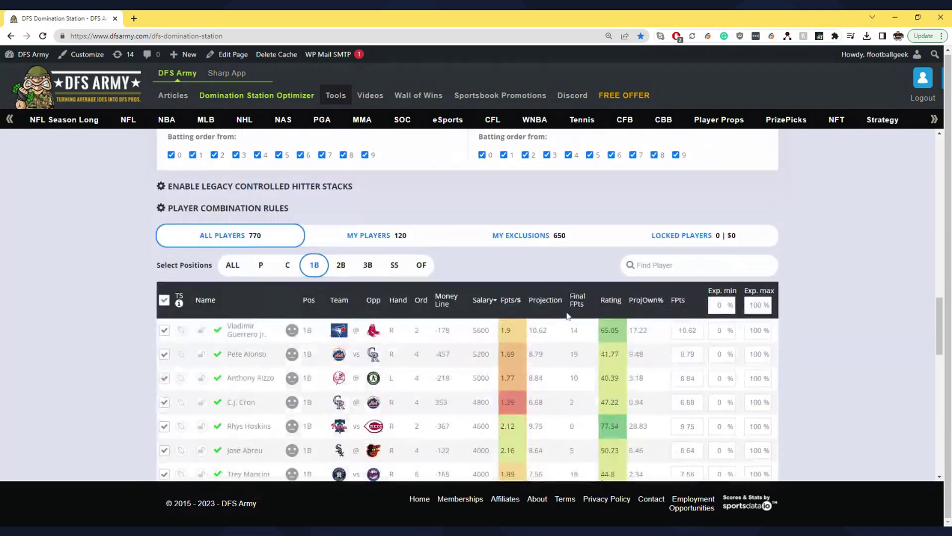
scroll(559, 329, "up", 5)
scroll(468, 357, "down", 3)
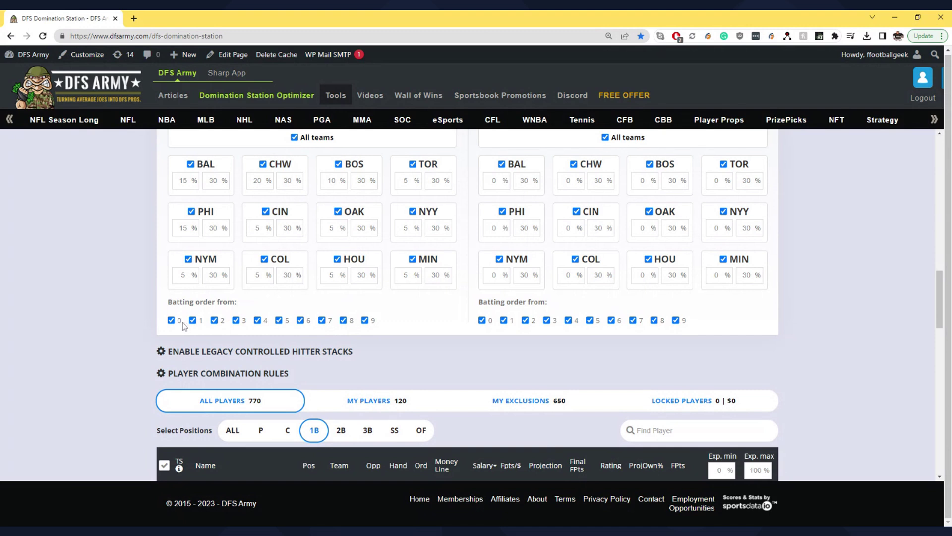
left_click(366, 321)
left_click(676, 320)
left_click(343, 320)
left_click(654, 320)
- Look over the hitter stack rules, the first basemen list, and the generated lineups with their player exposures
scroll(851, 301, "down", 3)
scroll(848, 300, "up", 6)
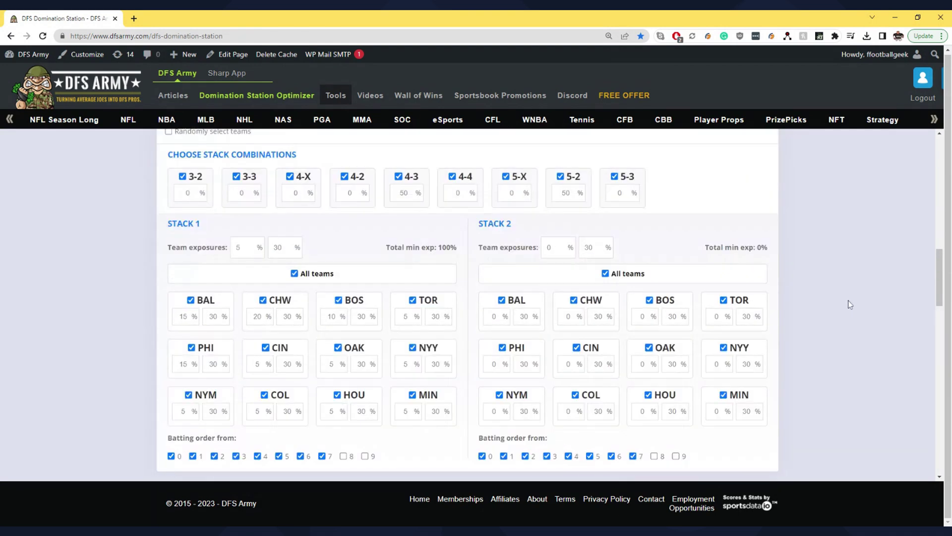
scroll(843, 303, "up", 3)
scroll(833, 301, "down", 5)
scroll(823, 300, "up", 2)
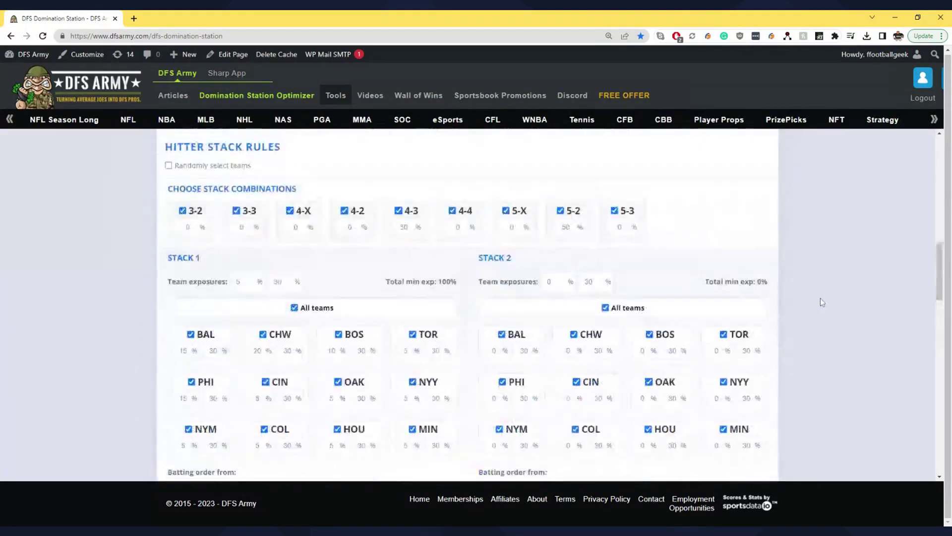
scroll(820, 299, "up", 3)
scroll(812, 267, "down", 8)
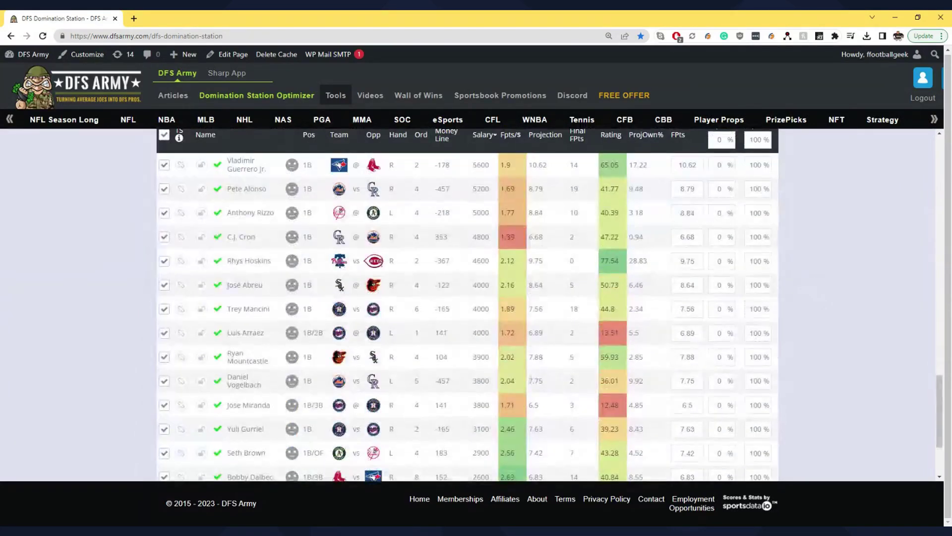
scroll(77, 285, "down", 8)
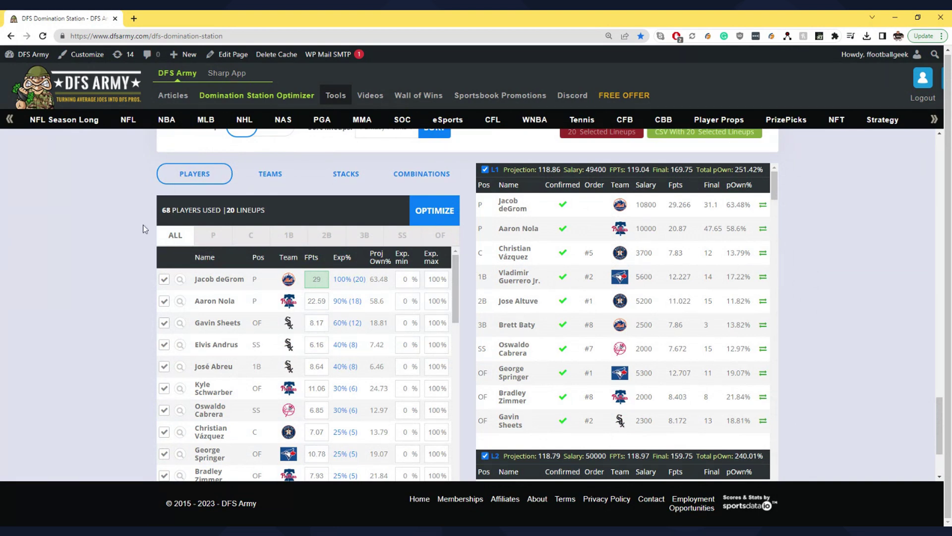
scroll(162, 213, "up", 7)
scroll(161, 212, "down", 3)
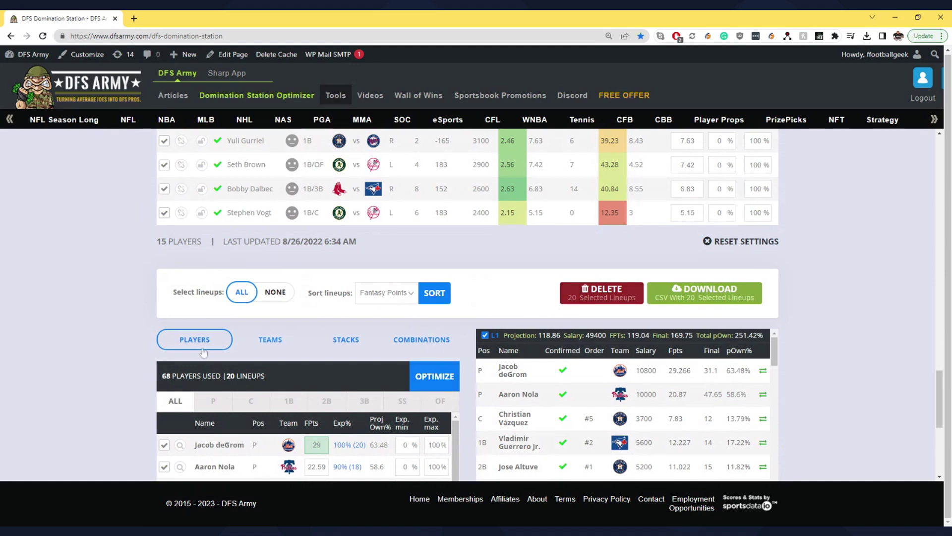
scroll(94, 327, "up", 10)
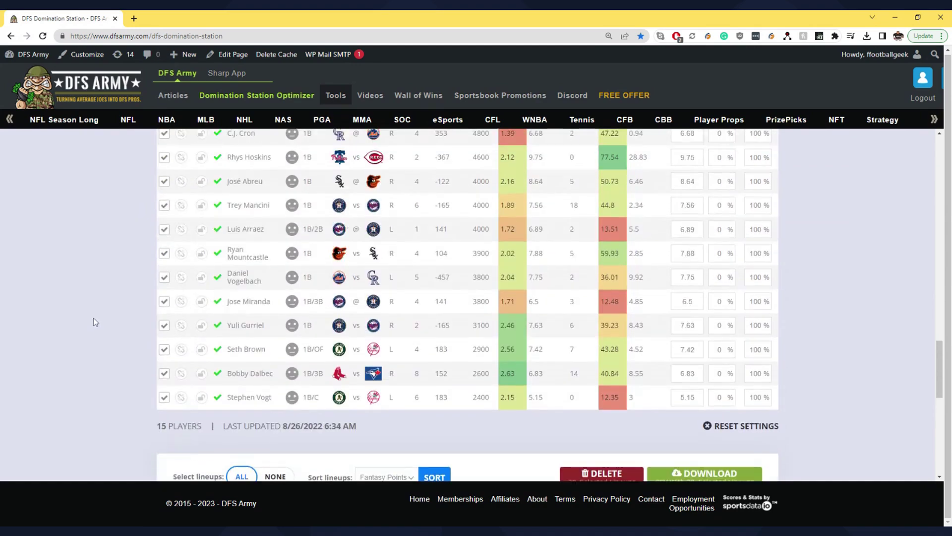
scroll(92, 318, "down", 10)
scroll(85, 304, "down", 3)
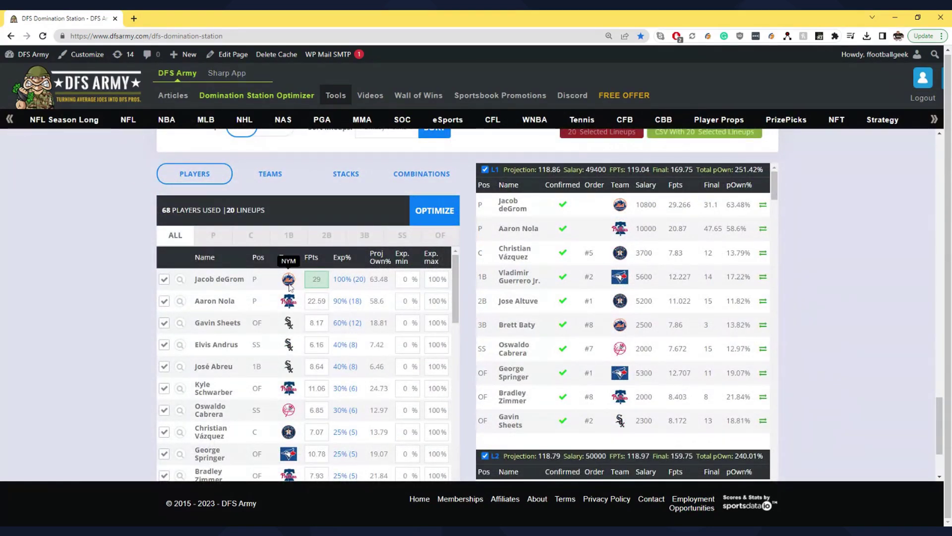
- Set the maximum exposure among the used pitchers to 60% for Jacob deGrom and 45% for Aaron Nola
left_click(213, 237)
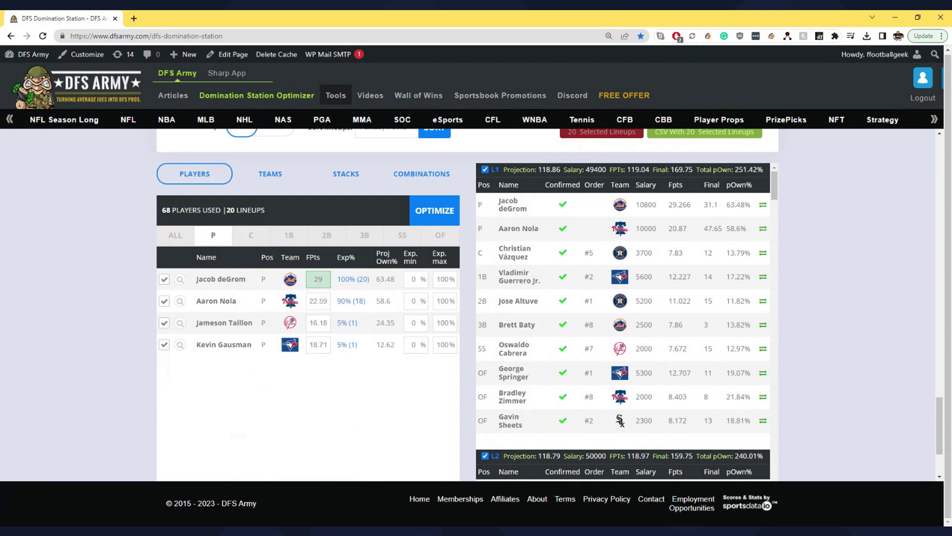
double_click(442, 279)
type("60")
double_click(442, 301)
type("45")
- Review the used players' exposures at catcher, first, second and third base and outfield, and the exposure of each team
left_click(260, 238)
left_click(289, 237)
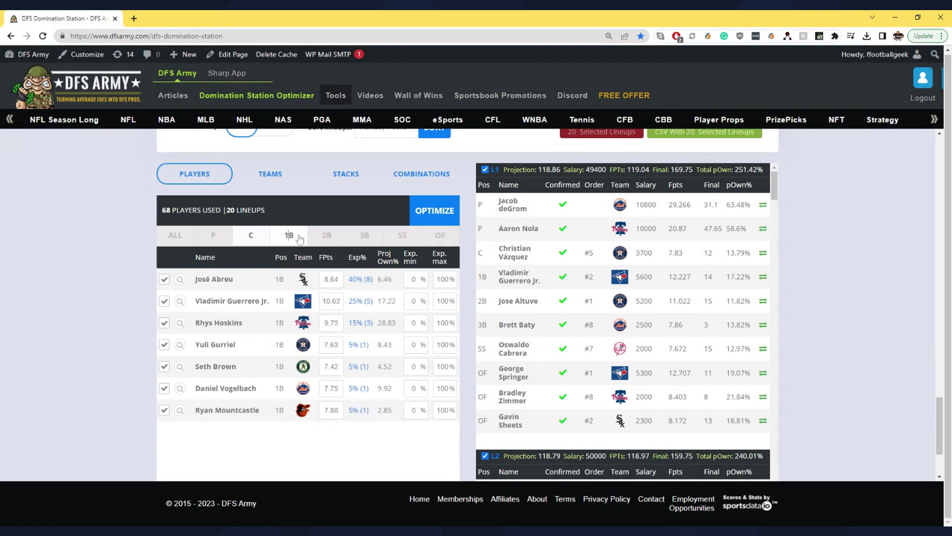
left_click(326, 236)
left_click(364, 236)
left_click(440, 235)
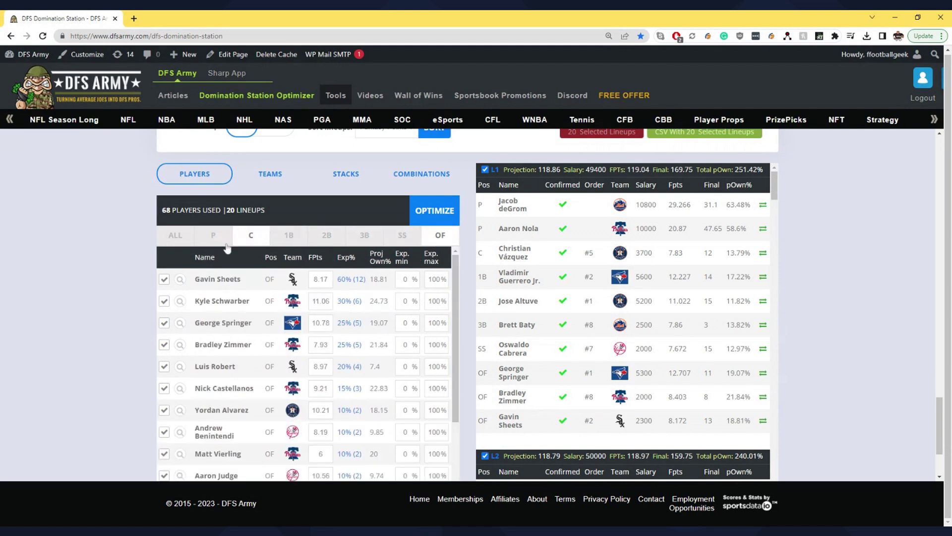
left_click(267, 176)
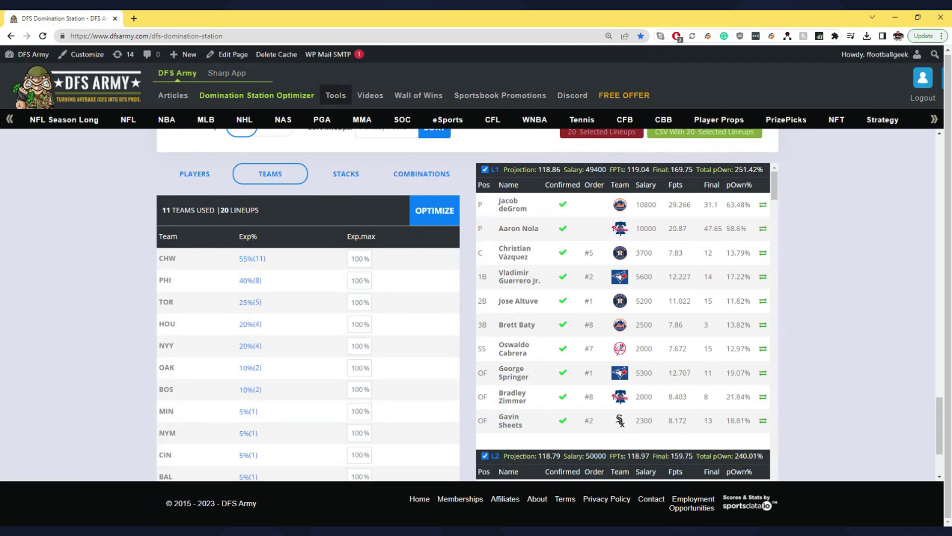
scroll(148, 223, "down", 2)
scroll(156, 257, "up", 3)
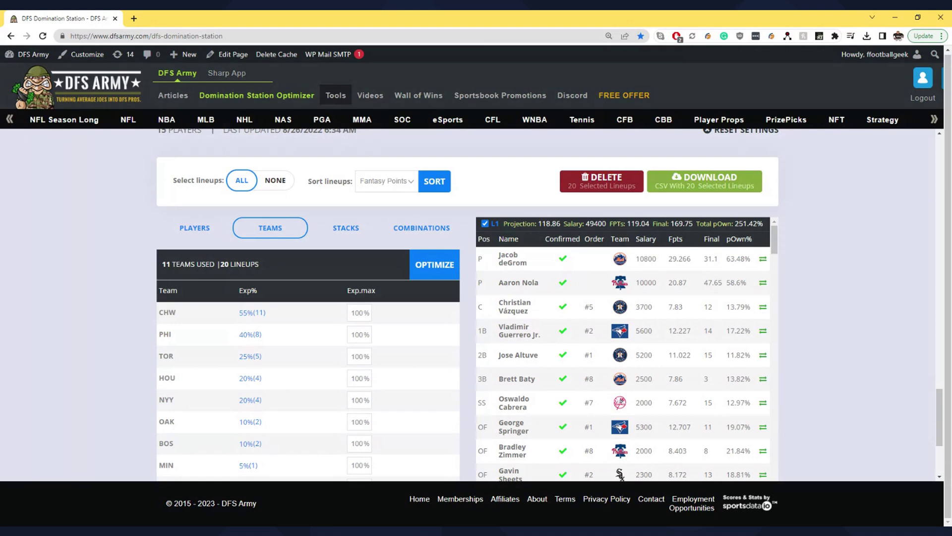
scroll(186, 342, "down", 3)
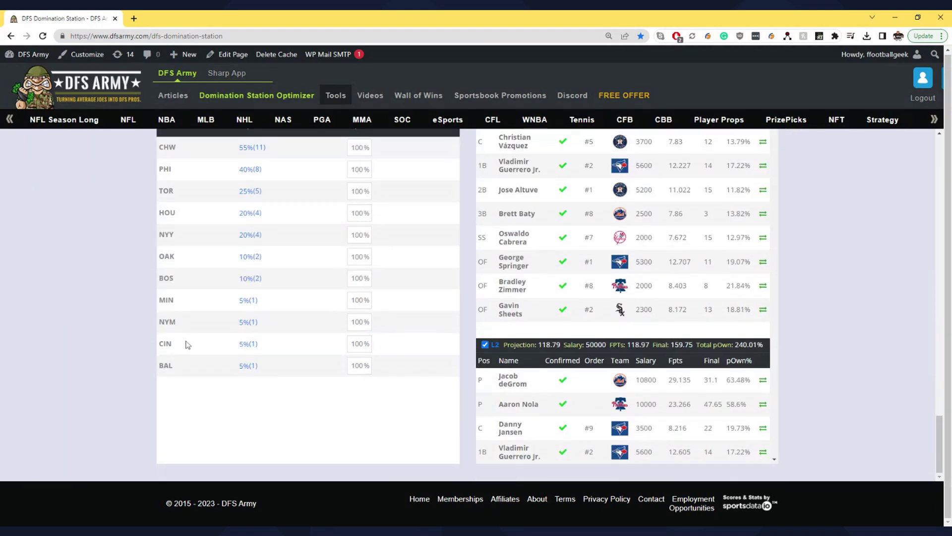
scroll(187, 347, "up", 3)
scroll(127, 351, "down", 3)
scroll(357, 322, "up", 6)
scroll(436, 338, "down", 3)
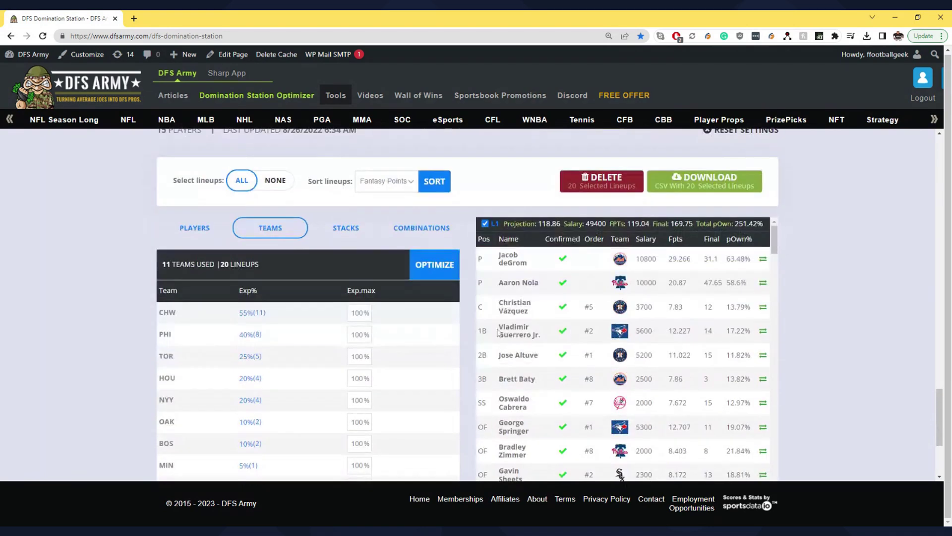
- Set the team maximum exposure to 35% for both CHW and PHI
scroll(345, 237, "down", 3)
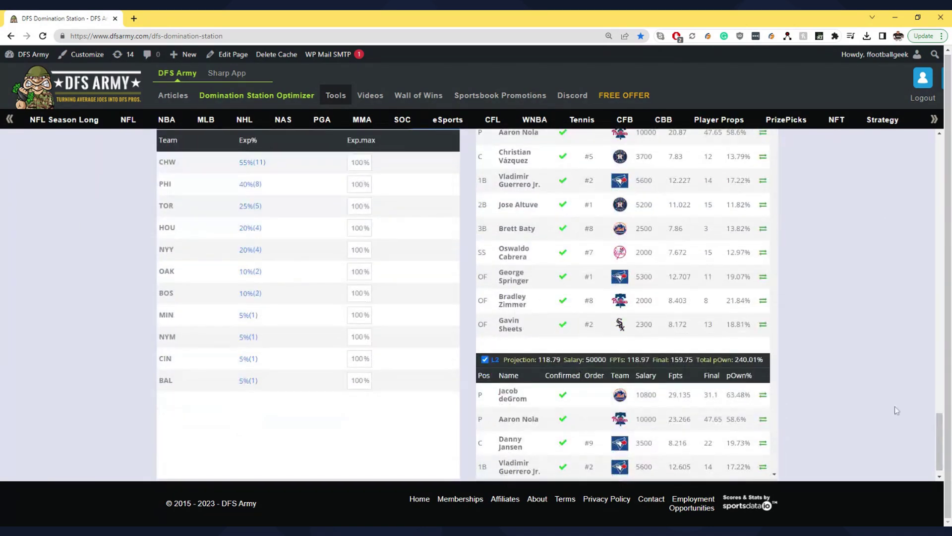
double_click(357, 162)
type("35")
double_click(359, 184)
type("35")
- Examine the exposures of the teams used in Stack 1 and Stack 2 of the generated lineups
scroll(83, 270, "up", 1)
scroll(83, 270, "up", 3)
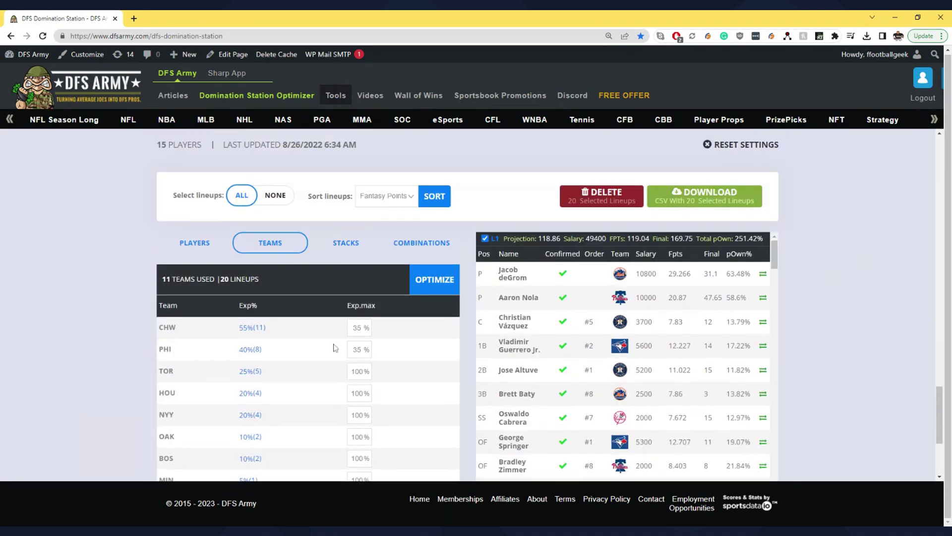
left_click(344, 233)
scroll(90, 252, "down", 4)
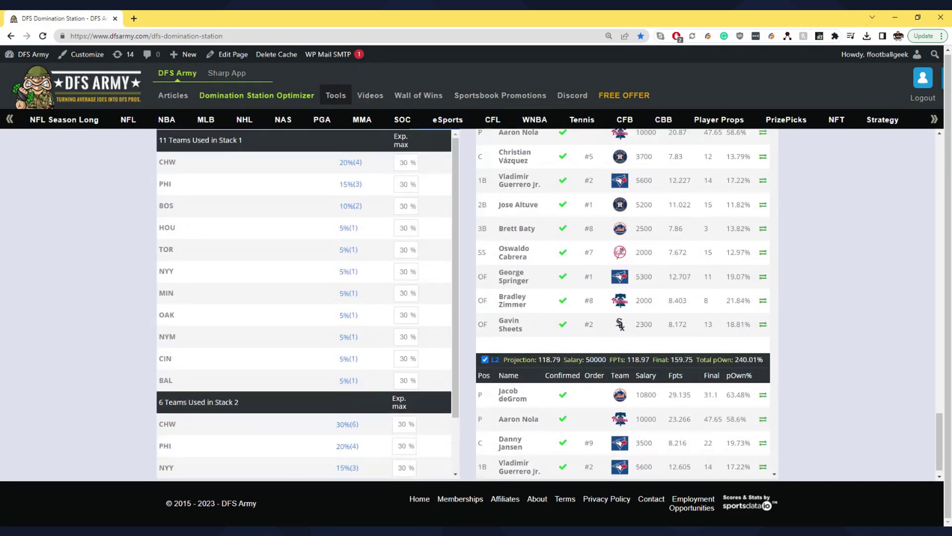
scroll(95, 268, "up", 3)
scroll(97, 266, "down", 3)
scroll(206, 302, "up", 3)
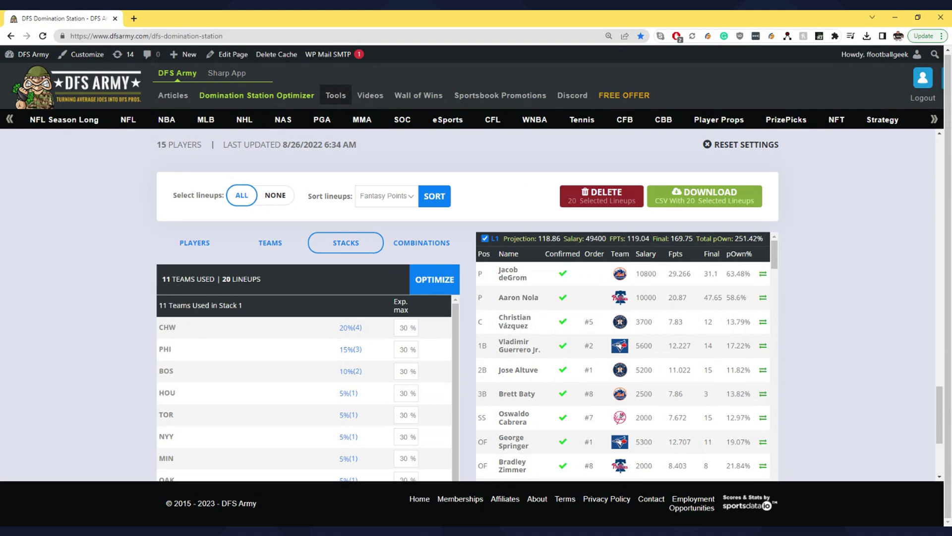
scroll(127, 306, "down", 3)
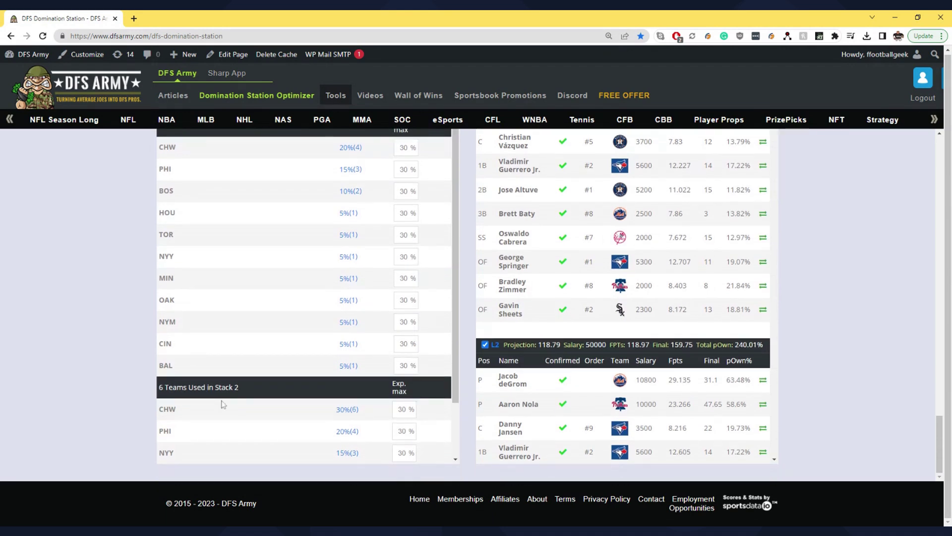
scroll(222, 401, "down", 2)
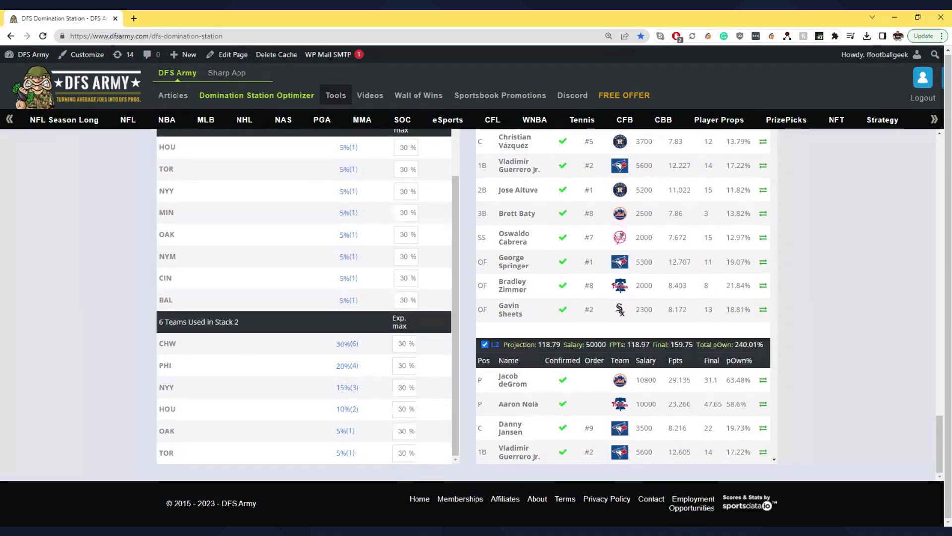
scroll(276, 379, "up", 6)
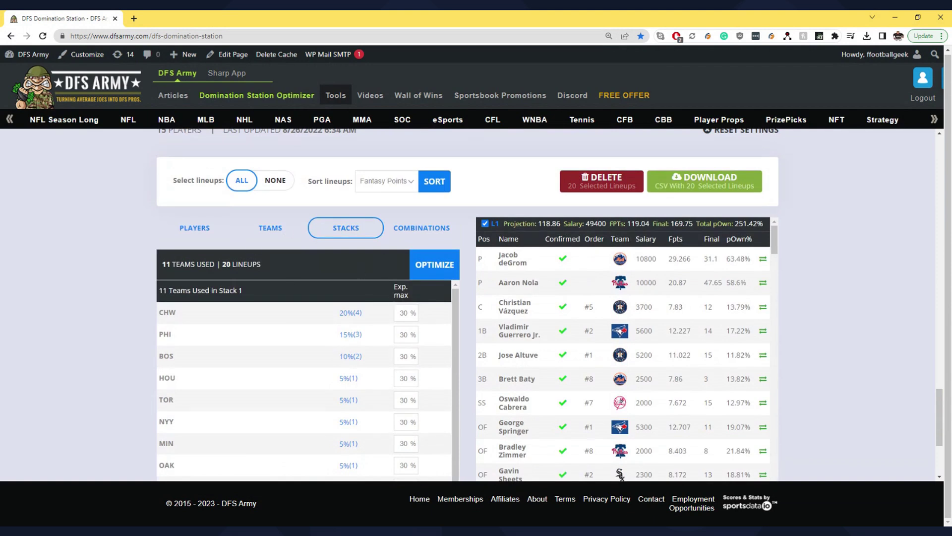
scroll(423, 425, "down", 5)
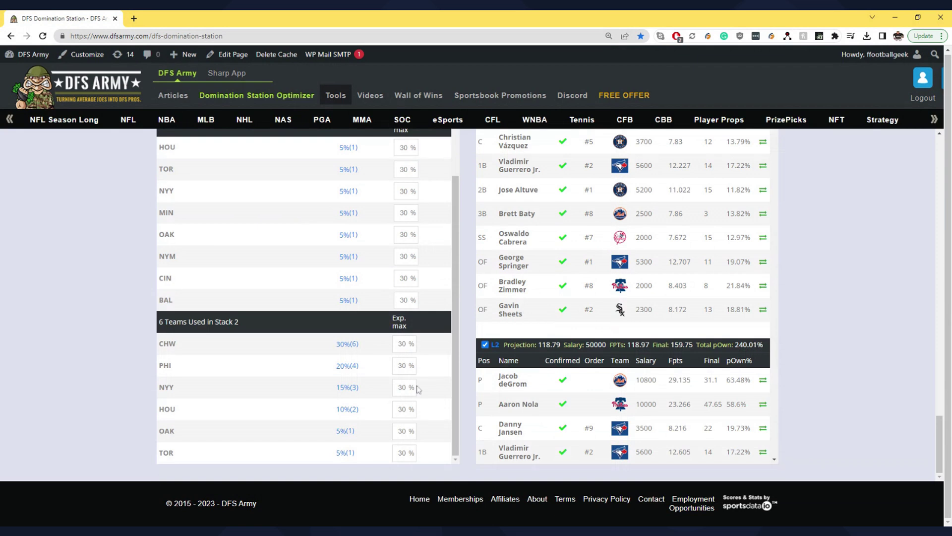
- Check the CHW maximum exposure in Stack 2 and compare it with the team exposures in the hitter stack rules
double_click(401, 344)
key("Tab")
scroll(459, 320, "up", 10)
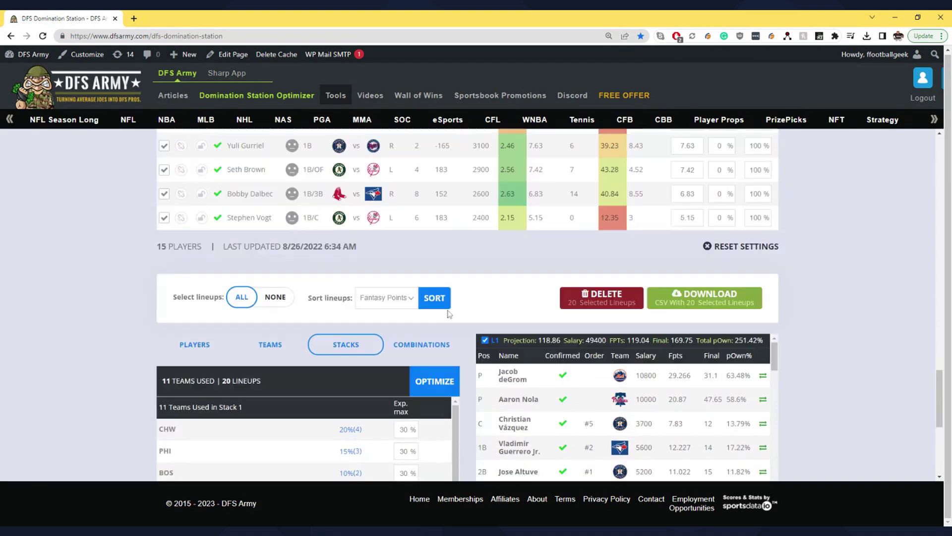
scroll(459, 319, "up", 15)
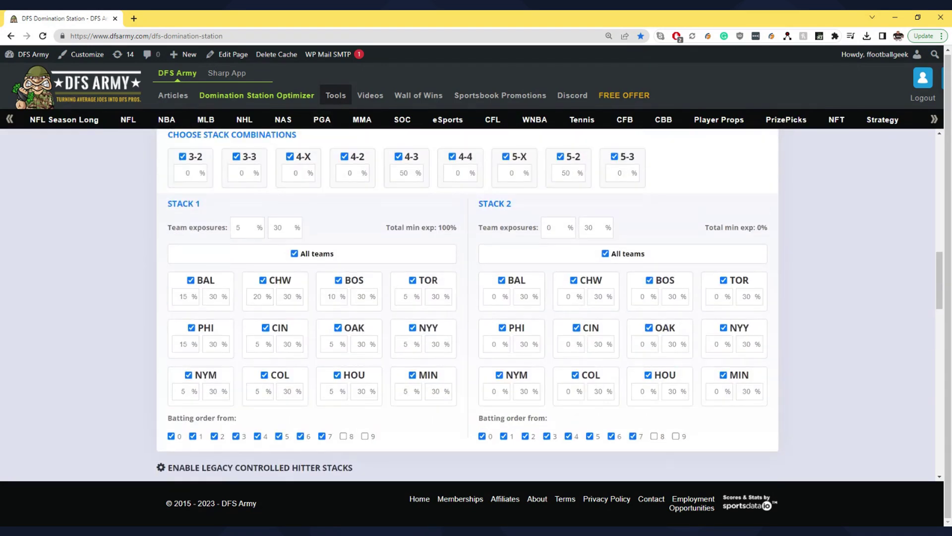
scroll(594, 346, "down", 5)
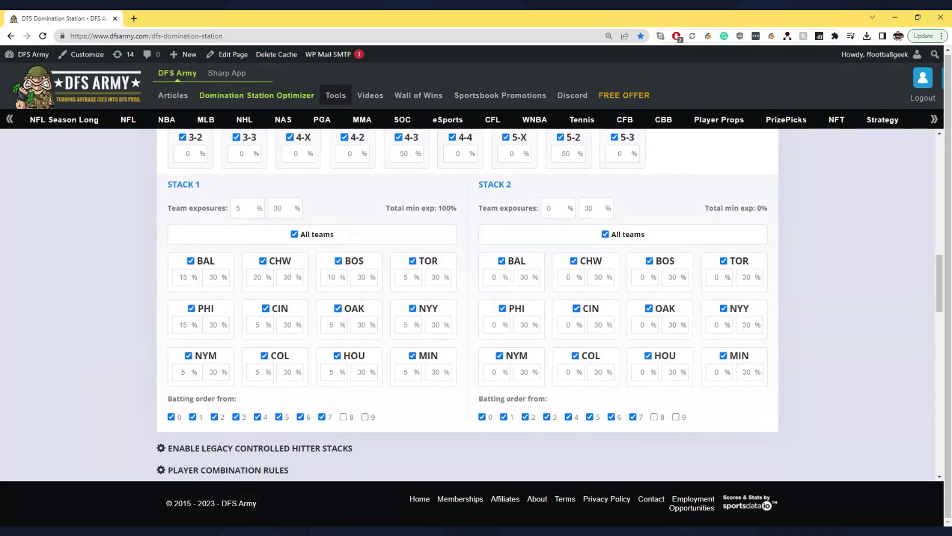
- Set the maximum exposure of the CHW - PHI team combination to 15%
scroll(821, 283, "down", 12)
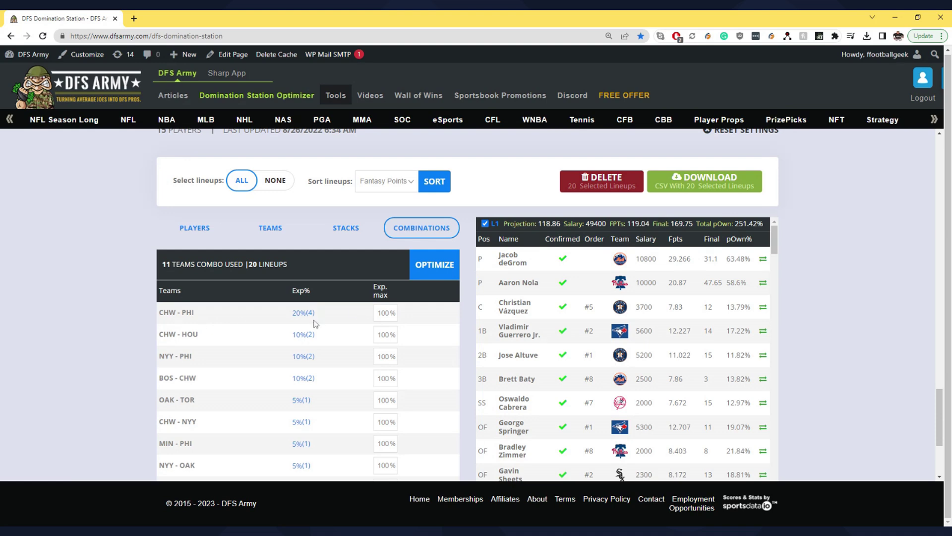
scroll(53, 319, "down", 3)
scroll(53, 319, "up", 3)
double_click(383, 313)
type("15")
- Look over the optimization settings and the stack, team and player exposures of the generated lineups
scroll(232, 350, "down", 2)
scroll(744, 256, "up", 15)
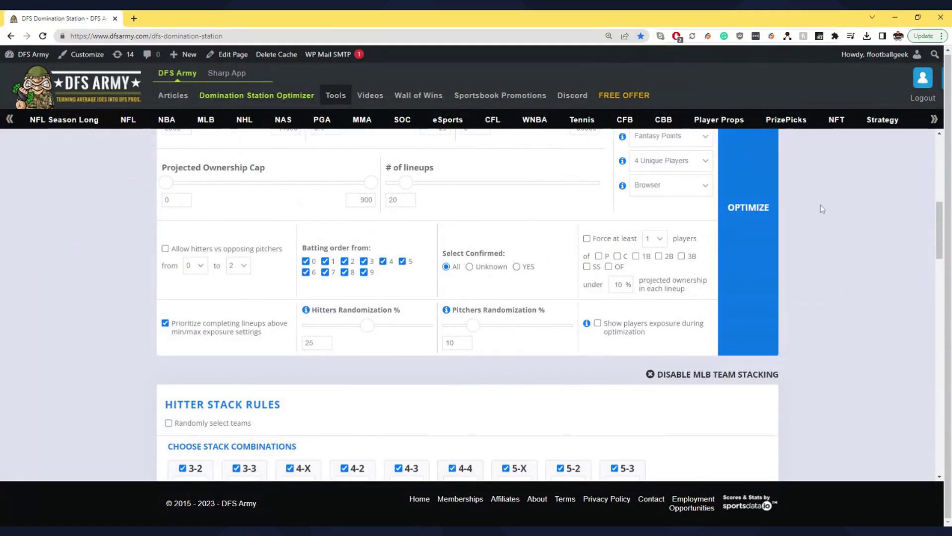
scroll(819, 252, "down", 3)
scroll(758, 297, "up", 5)
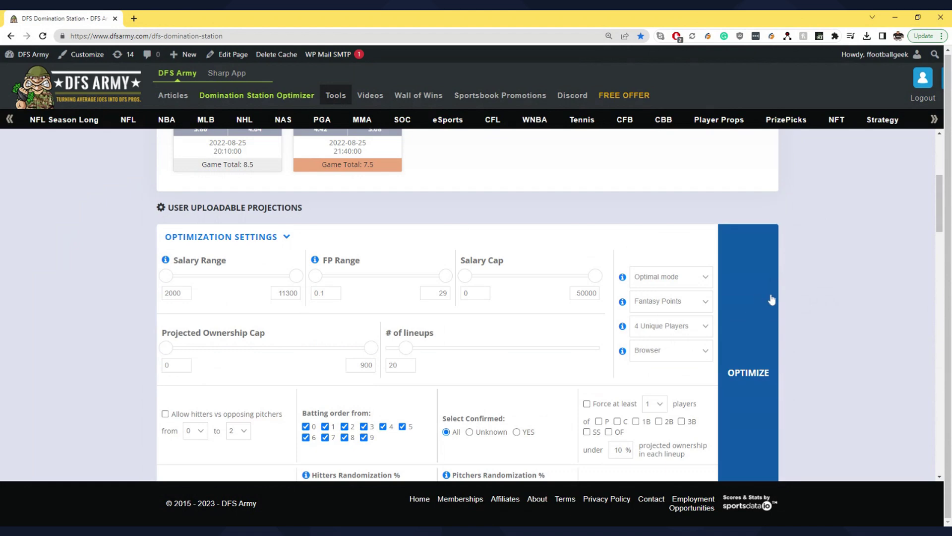
scroll(780, 304, "down", 12)
scroll(403, 374, "down", 20)
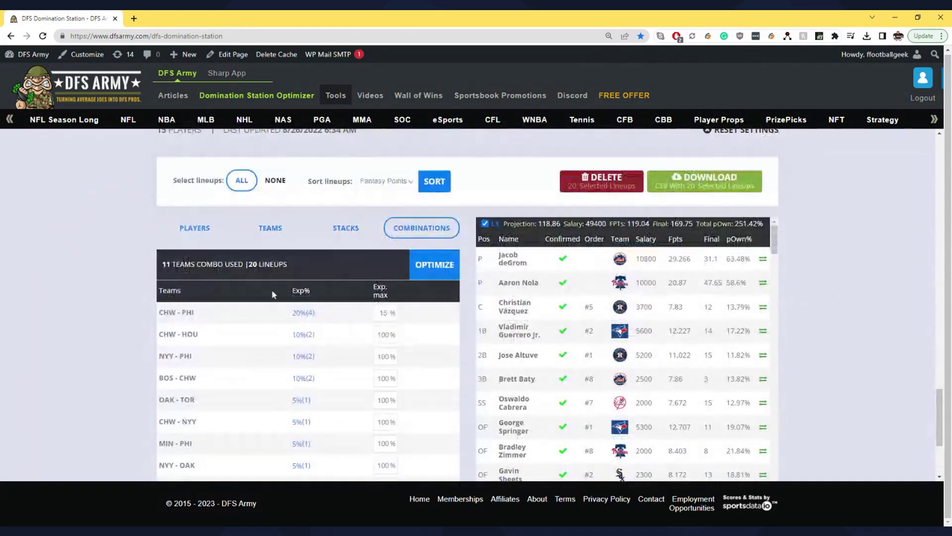
left_click(351, 232)
left_click(270, 232)
left_click(183, 230)
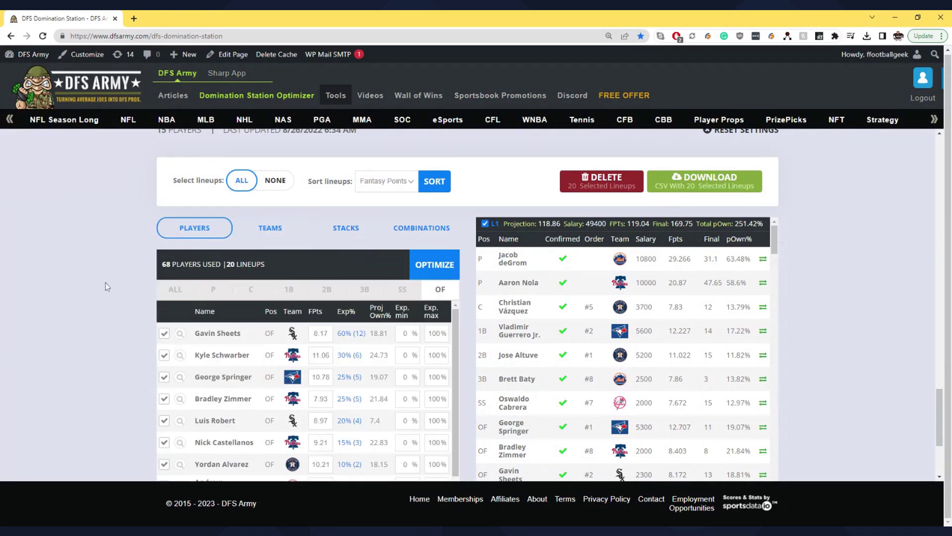
- Look at the legacy controlled hitter stack options and the player combination rules, and close both again
scroll(105, 287, "up", 15)
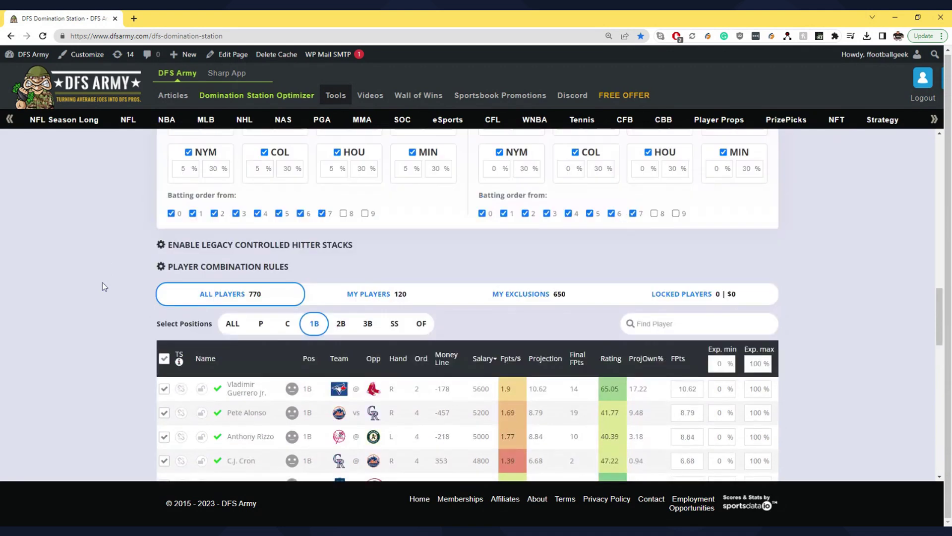
scroll(105, 286, "up", 1)
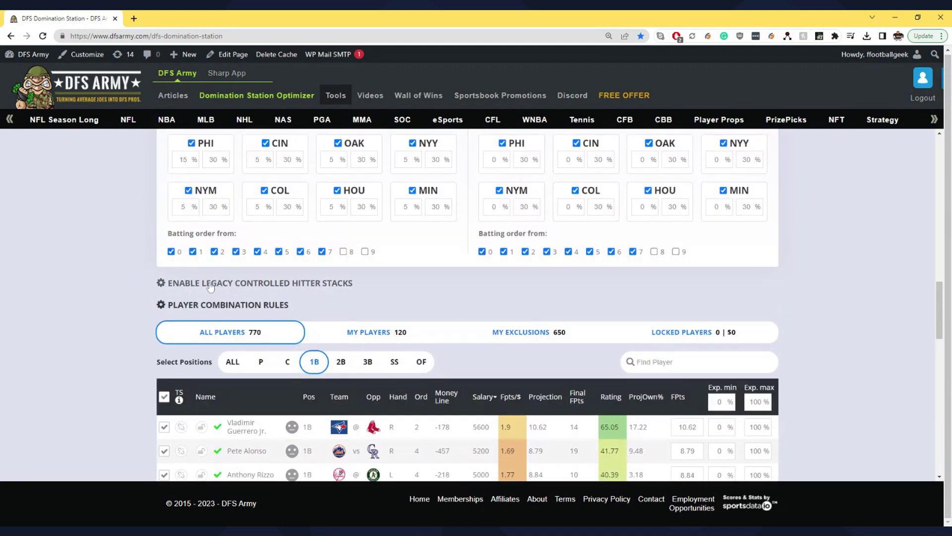
left_click(210, 284)
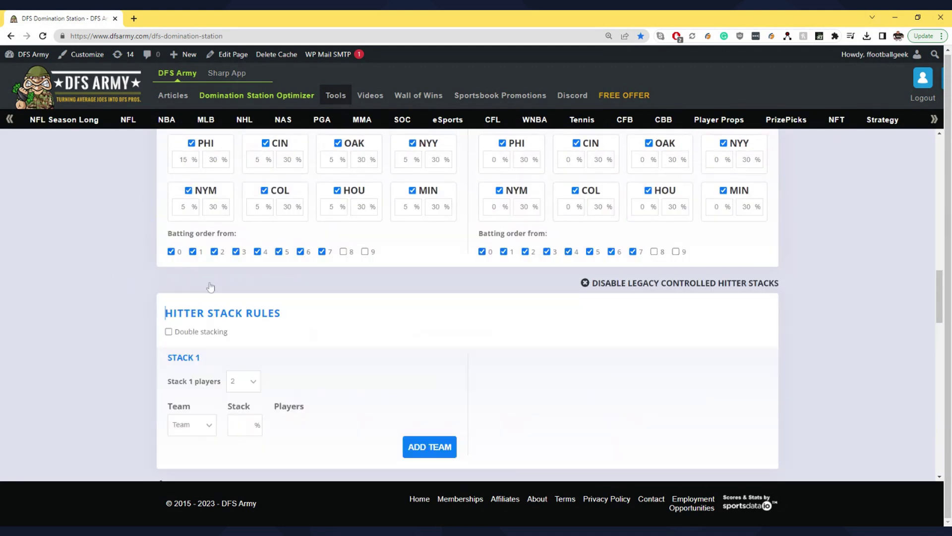
left_click(638, 284)
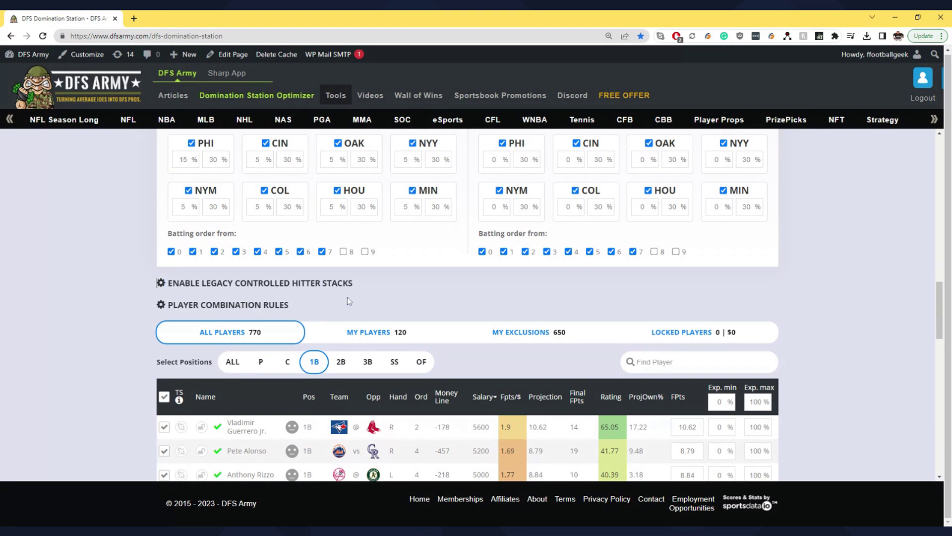
left_click(247, 310)
left_click(752, 308)
- Run the optimizer again to generate 20 new lineups with the updated player, team and combination exposure limits
scroll(93, 297, "down", 12)
scroll(91, 296, "up", 5)
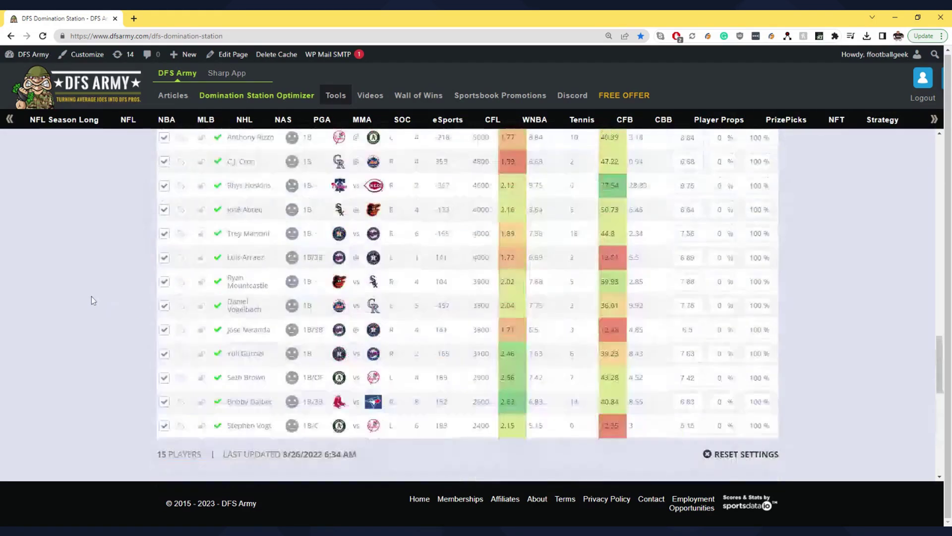
scroll(92, 296, "up", 8)
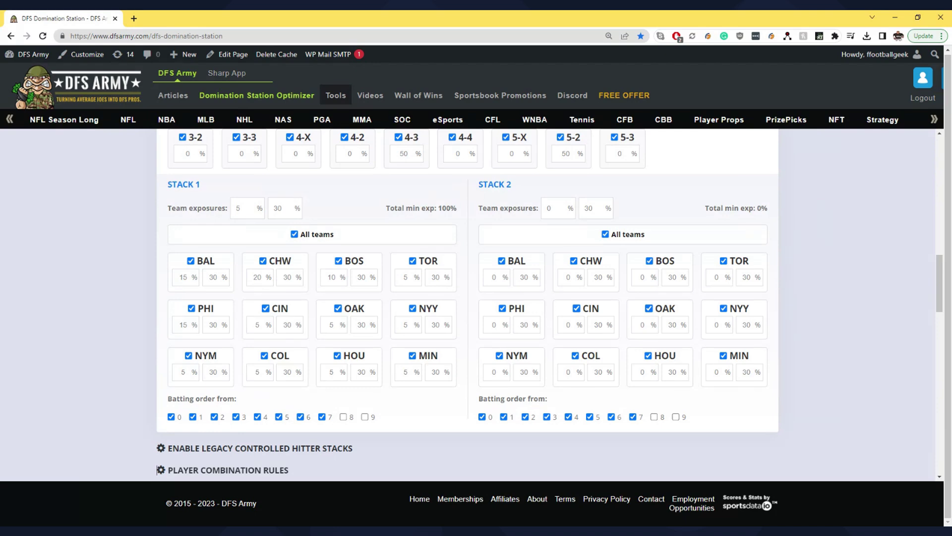
scroll(122, 218, "down", 6)
scroll(134, 233, "down", 5)
scroll(143, 249, "up", 7)
scroll(803, 367, "down", 7)
scroll(804, 368, "down", 3)
left_click(435, 431)
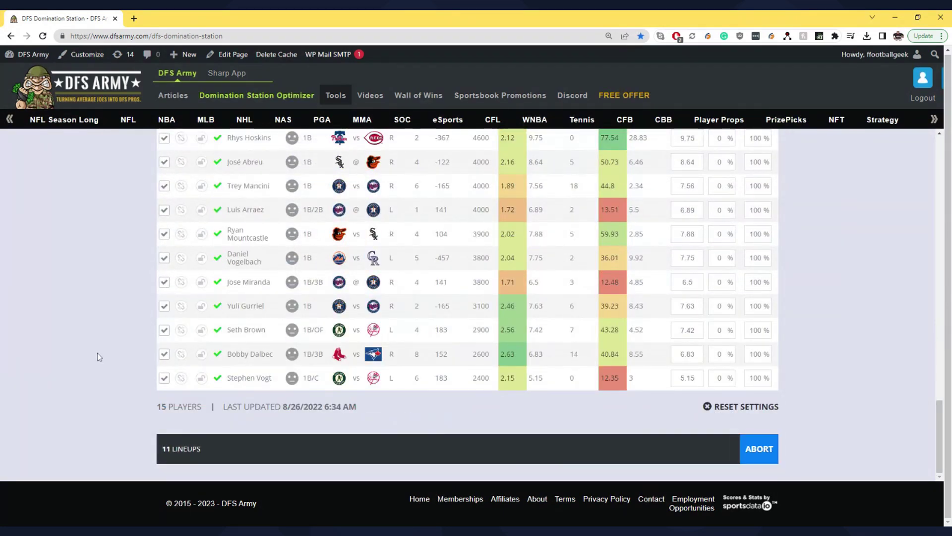
- Review the player, team, stack and combination exposures of the newly generated lineups
scroll(95, 343, "down", 8)
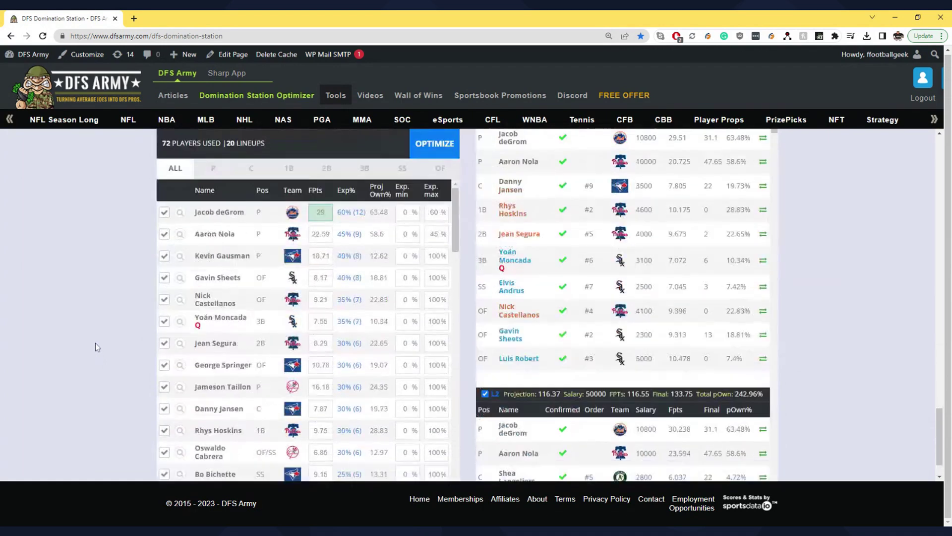
scroll(95, 343, "up", 3)
left_click(270, 228)
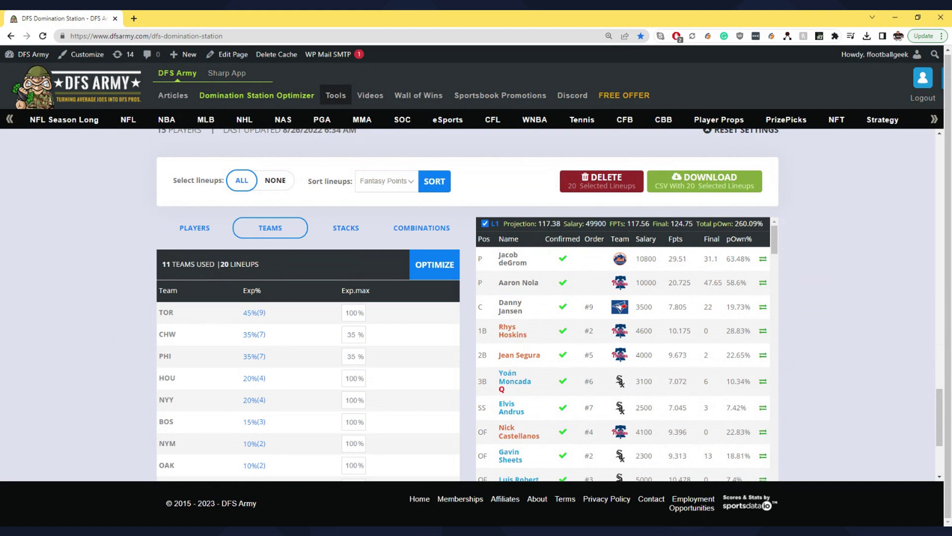
left_click(347, 235)
left_click(425, 236)
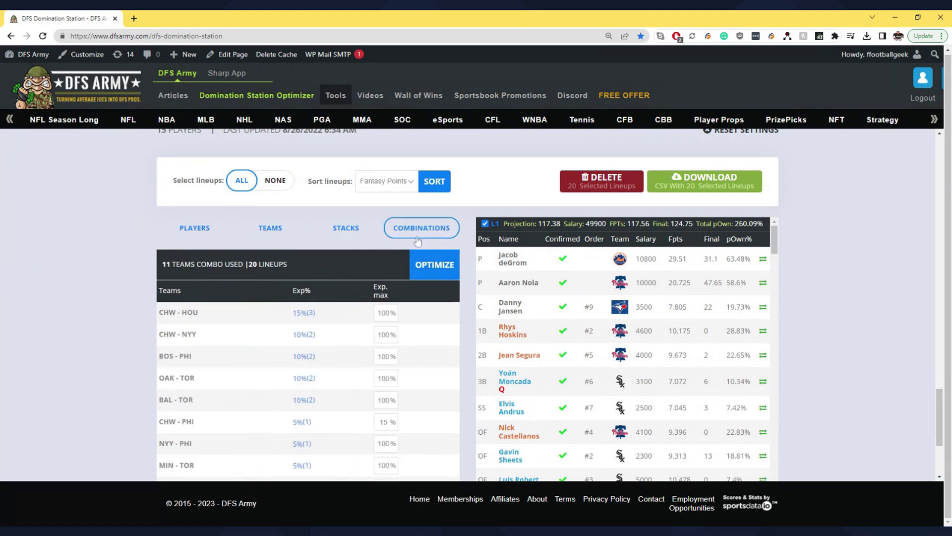
scroll(326, 347, "down", 3)
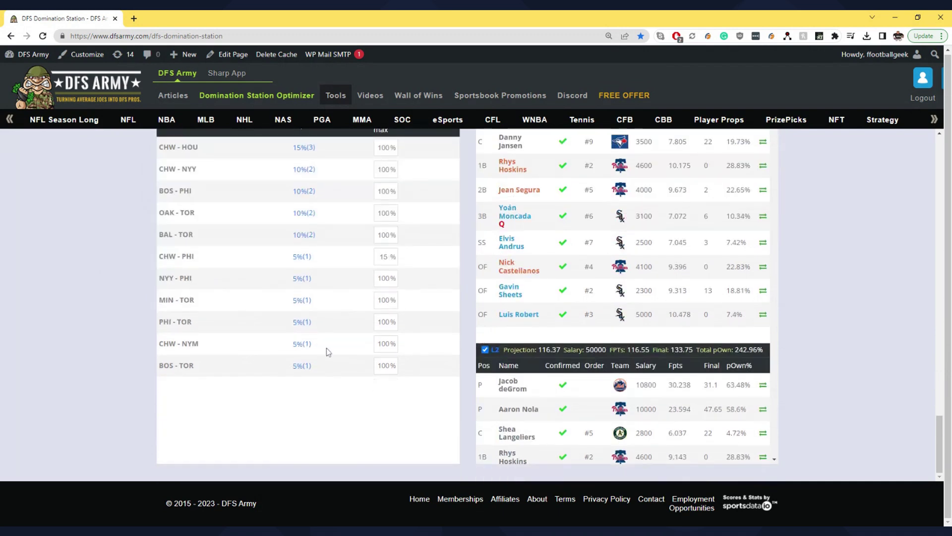
scroll(329, 237, "up", 3)
left_click(188, 229)
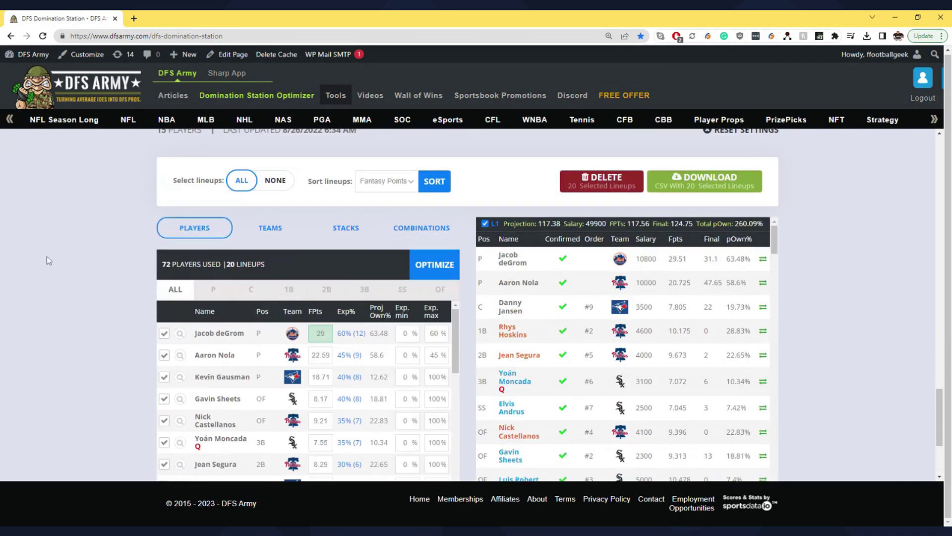
- Examine the 20 generated lineups with their player exposures, the stack team exposures, the slate's games and the optimization settings once more
scroll(47, 256, "down", 3)
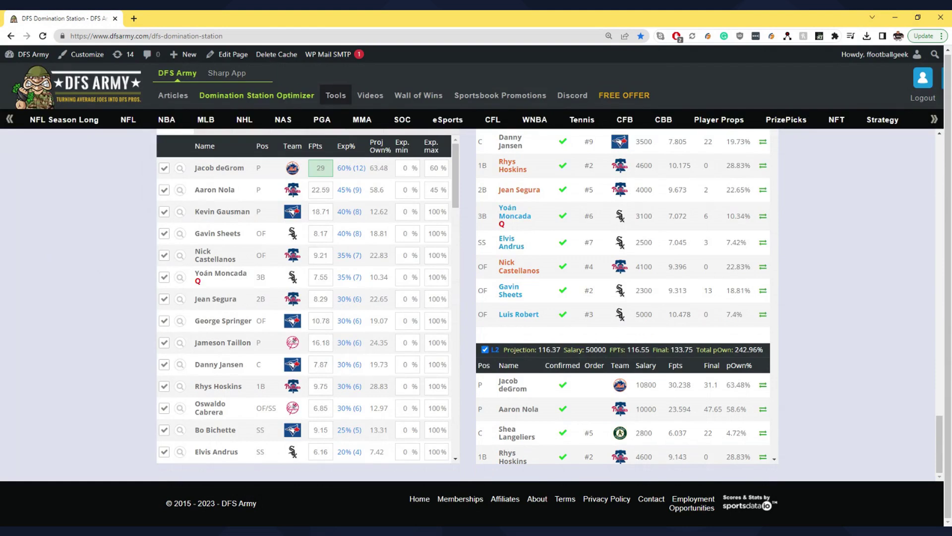
scroll(800, 303, "up", 3)
scroll(797, 329, "up", 3)
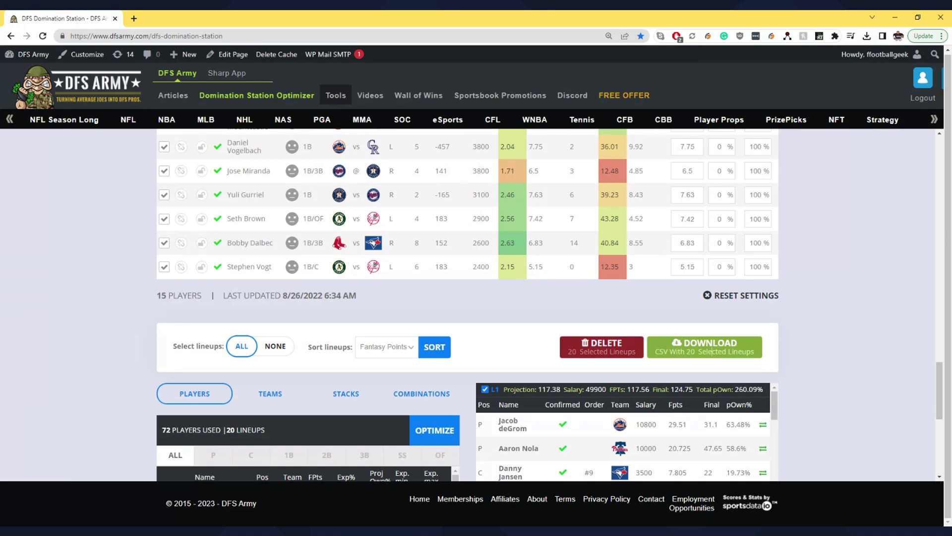
scroll(99, 272, "up", 15)
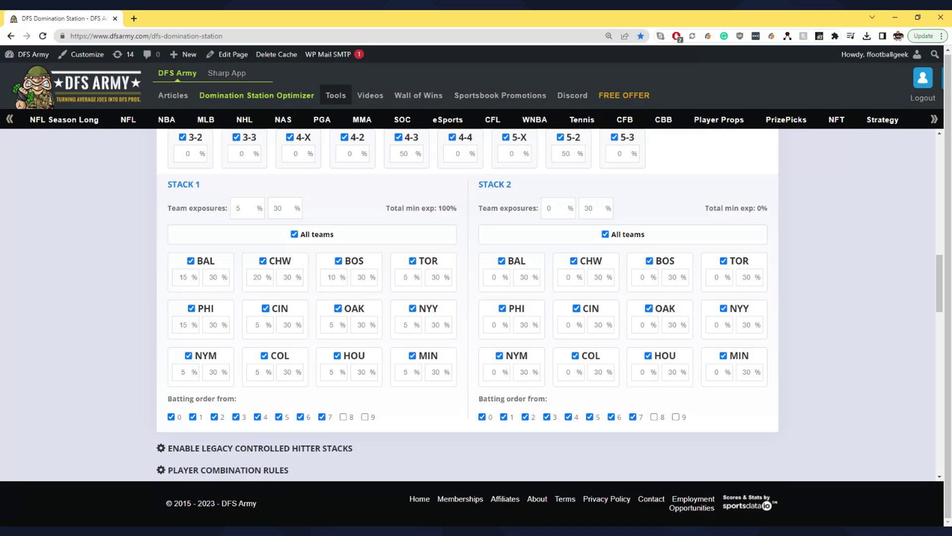
scroll(100, 270, "up", 15)
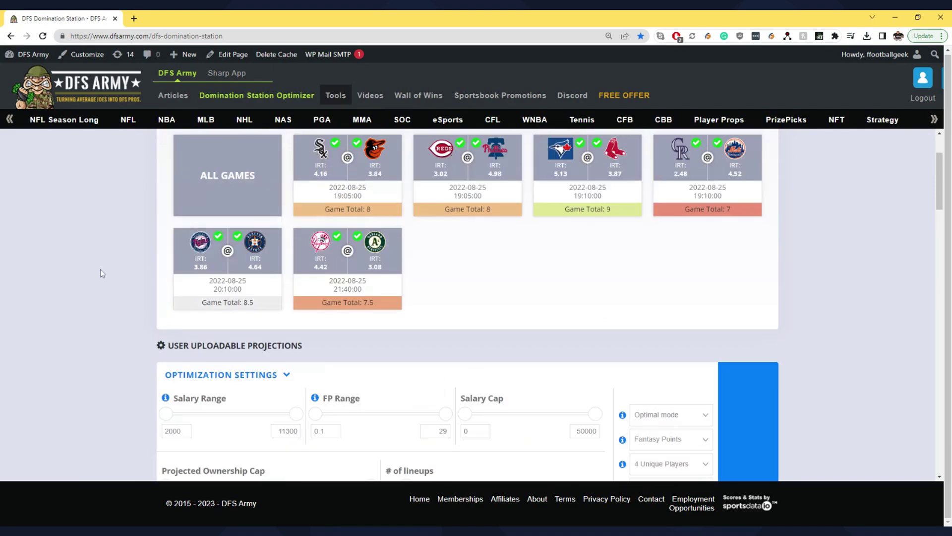
scroll(101, 273, "down", 15)
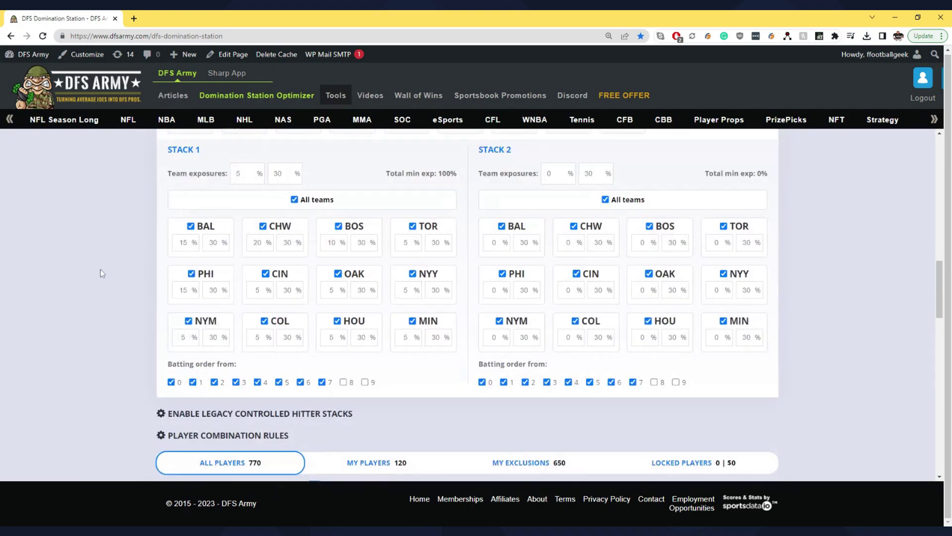
scroll(101, 273, "down", 15)
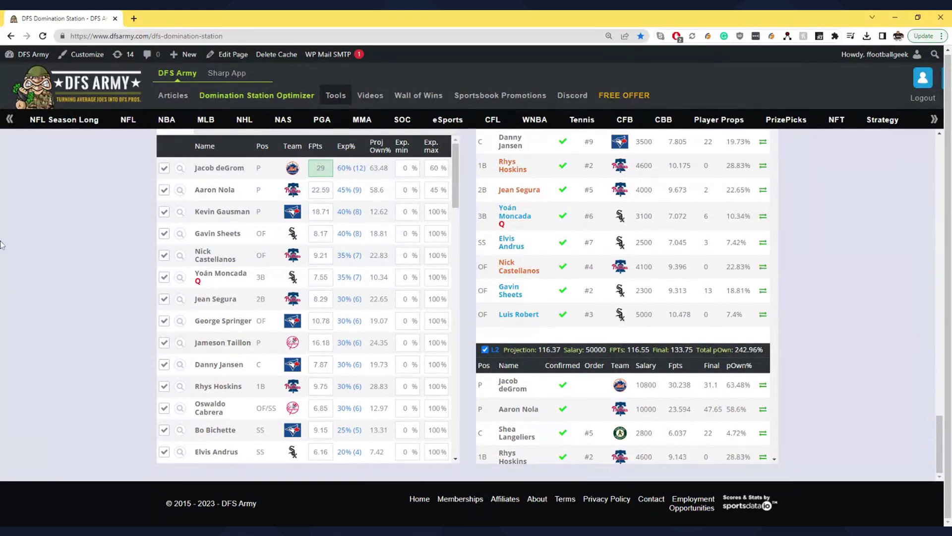
scroll(130, 240, "up", 20)
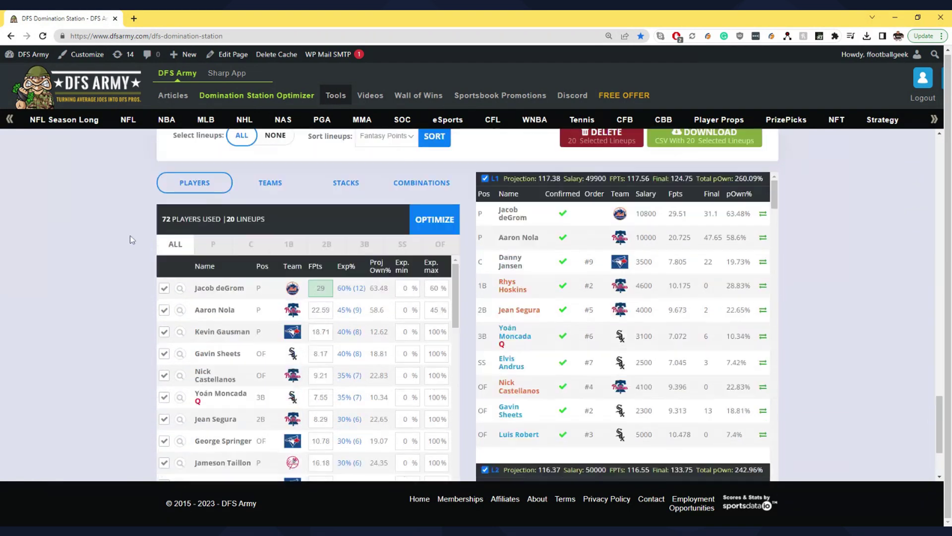
scroll(130, 240, "up", 20)
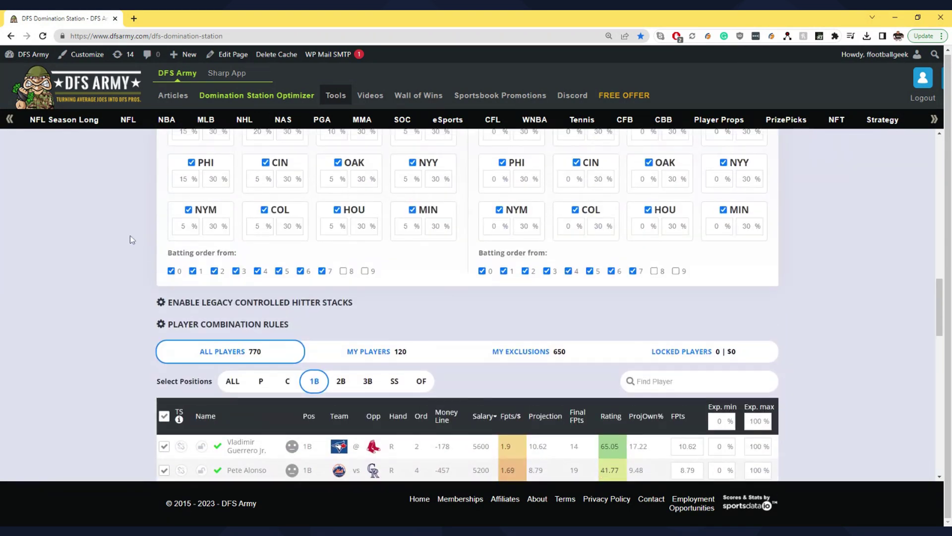
scroll(130, 268, "up", 5)
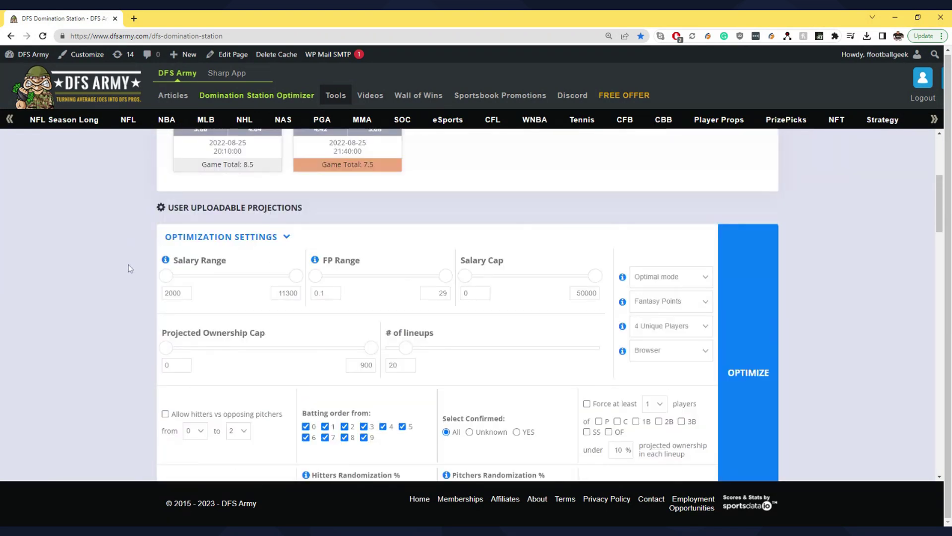